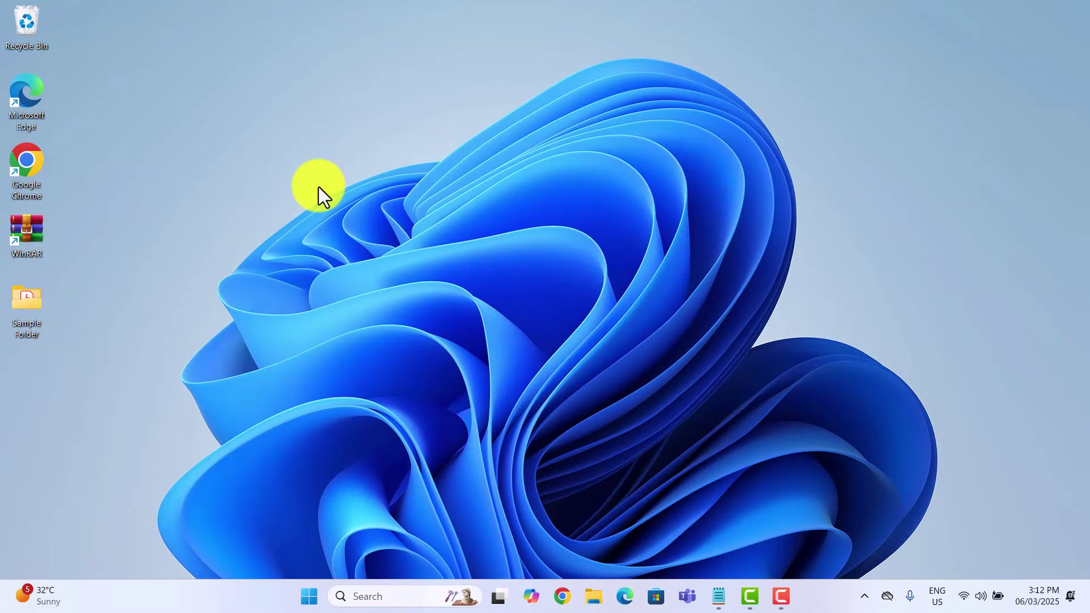
Step: Open WinRAR's Add to archive settings for Sample Folder
double_click(28, 167)
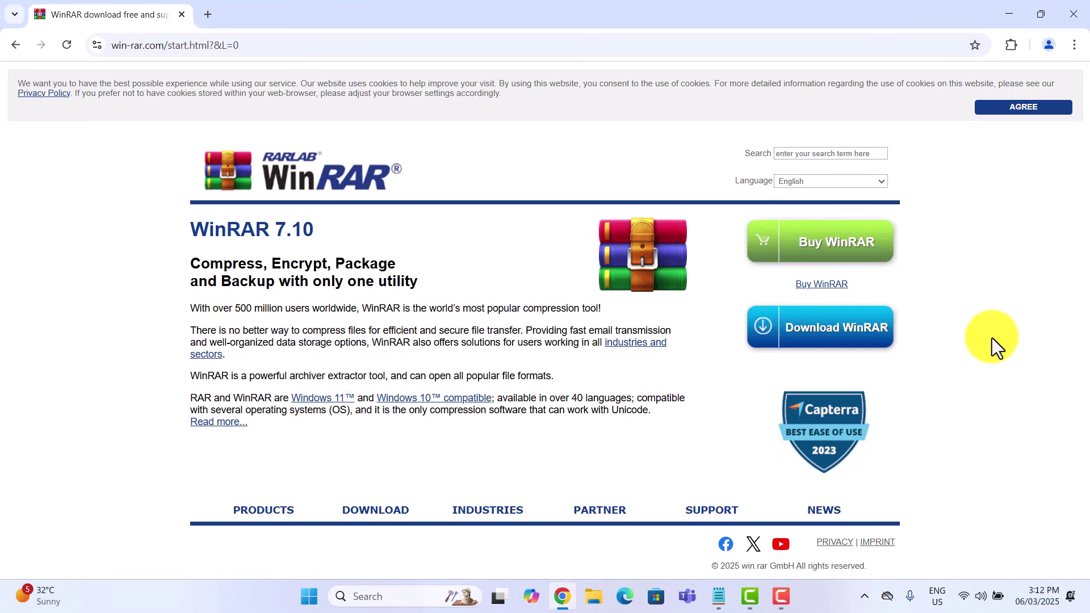
click(1074, 14)
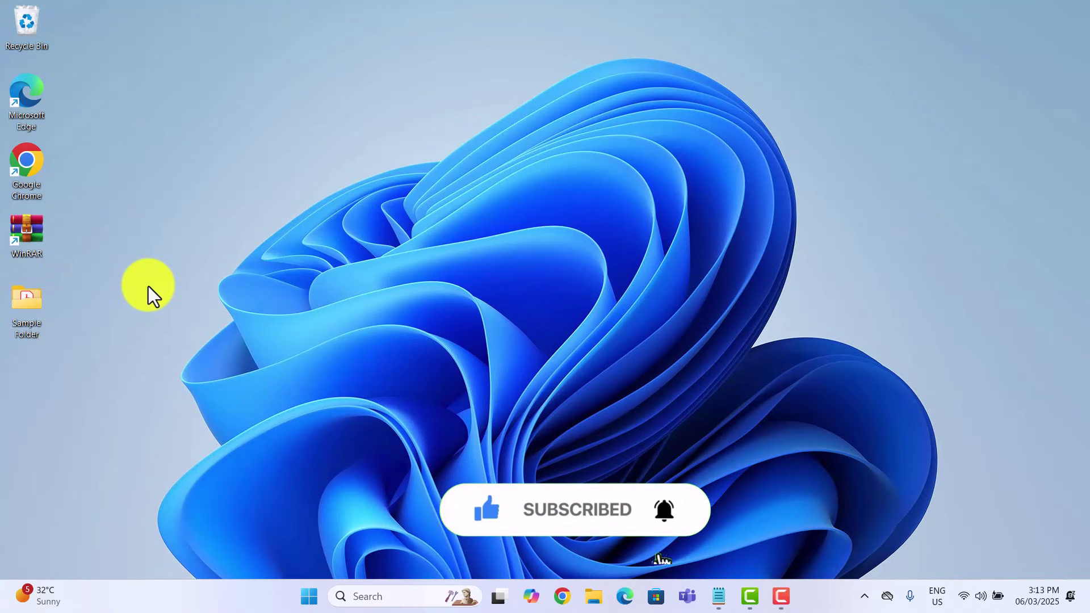
right_click(32, 308)
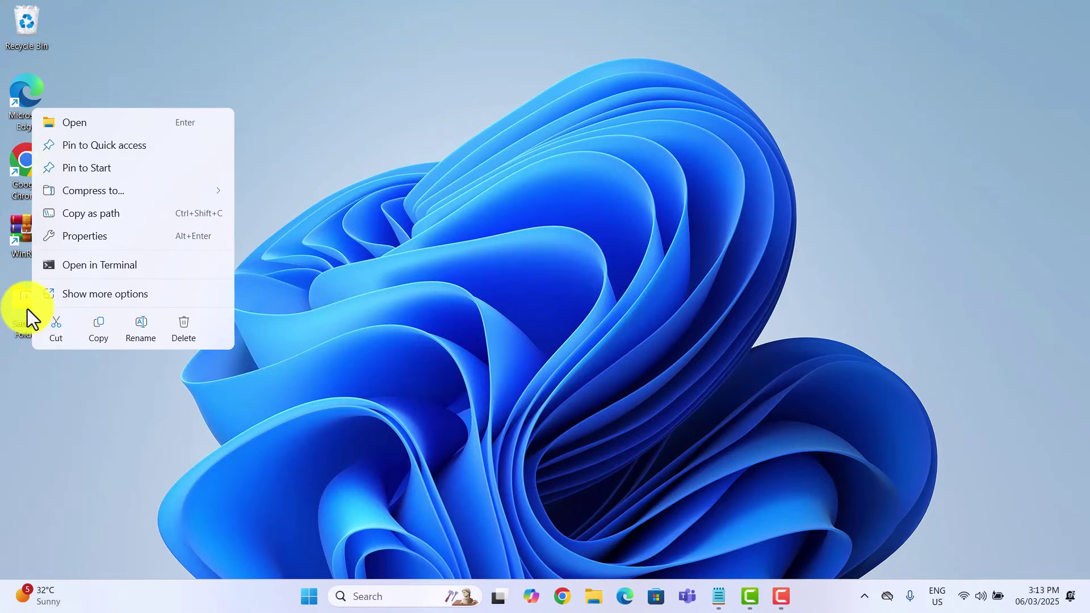
click(83, 300)
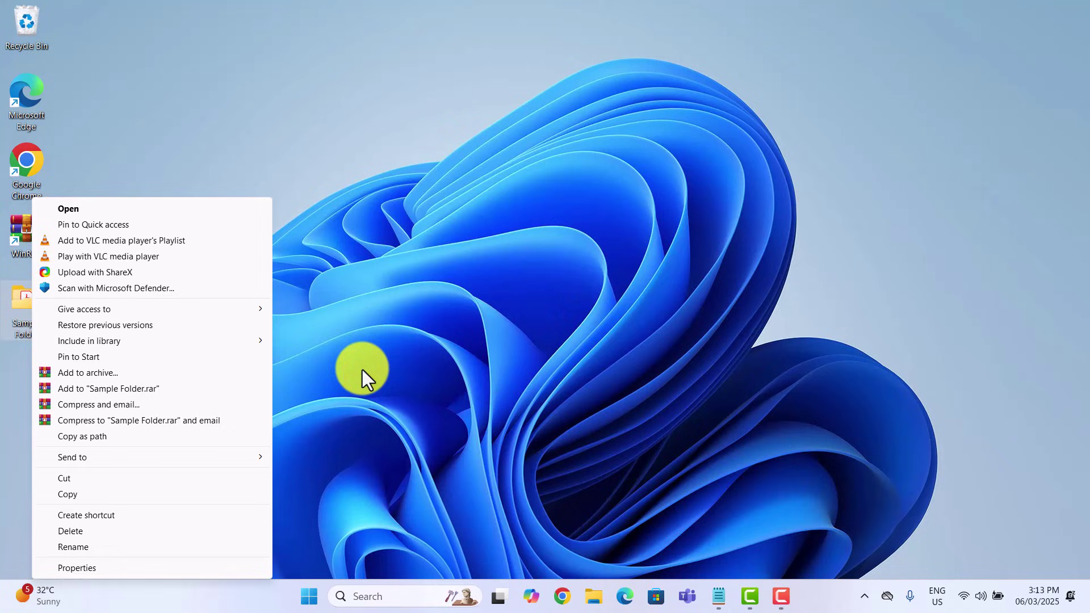
click(109, 370)
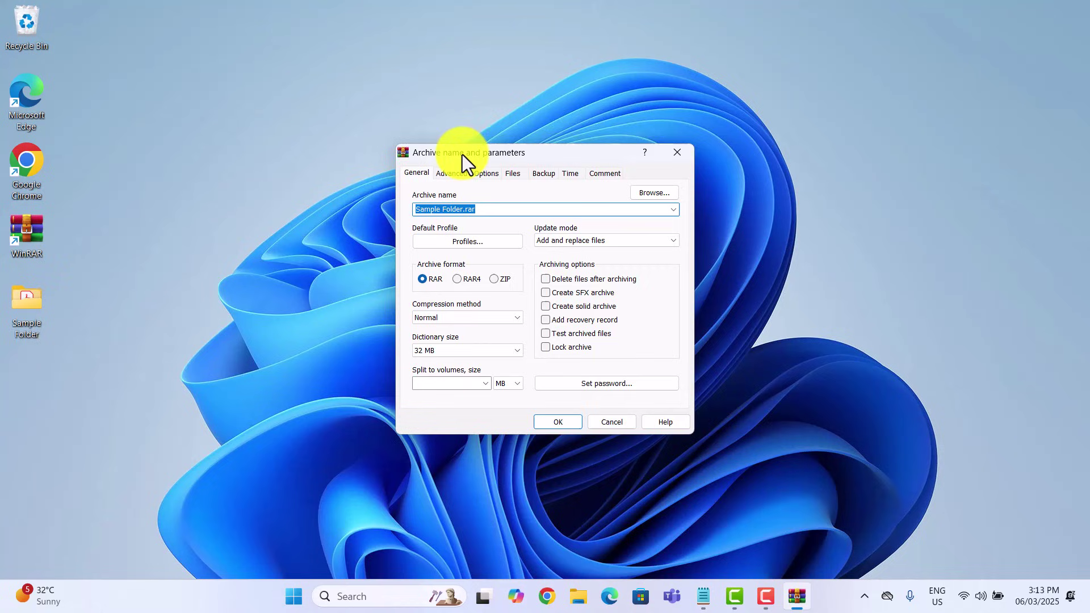
Step: Set an archive password and create the Sample Folder.rar archive
drag(462, 154, 448, 138)
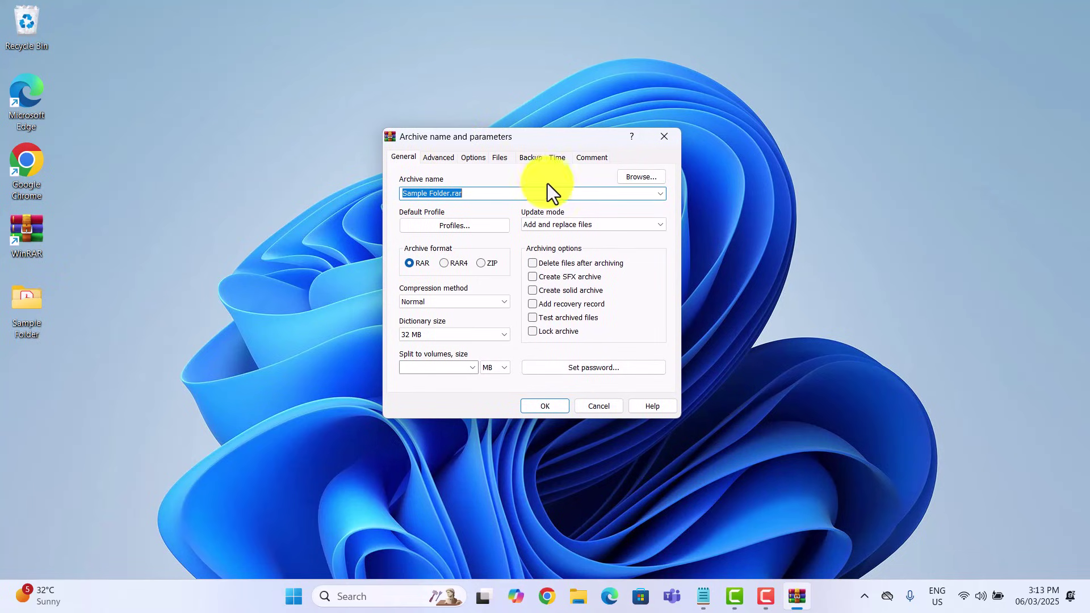
click(572, 369)
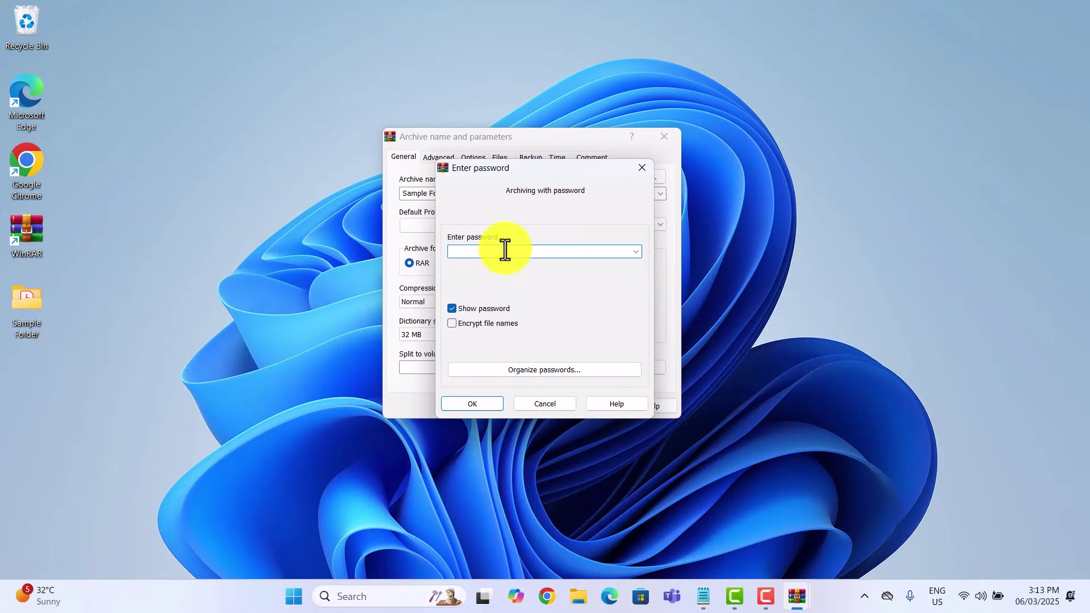
text(test123)
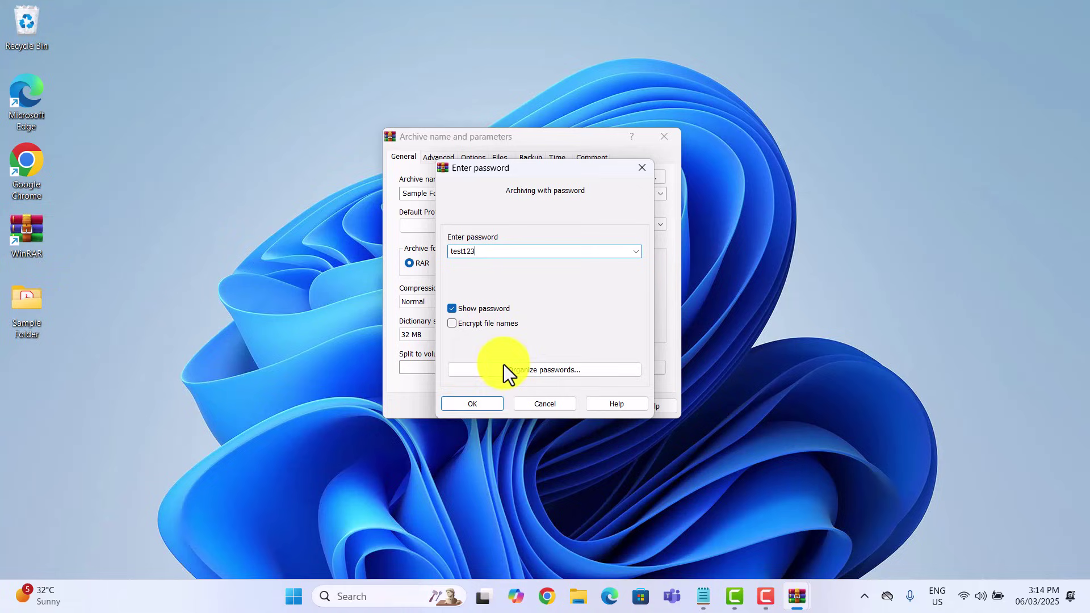
click(476, 404)
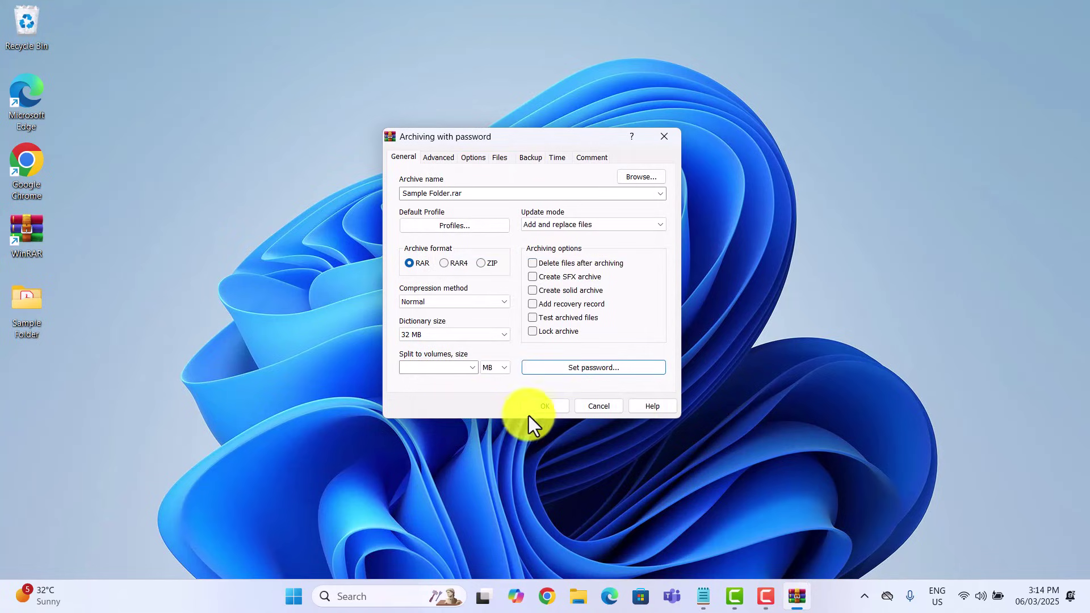
click(542, 407)
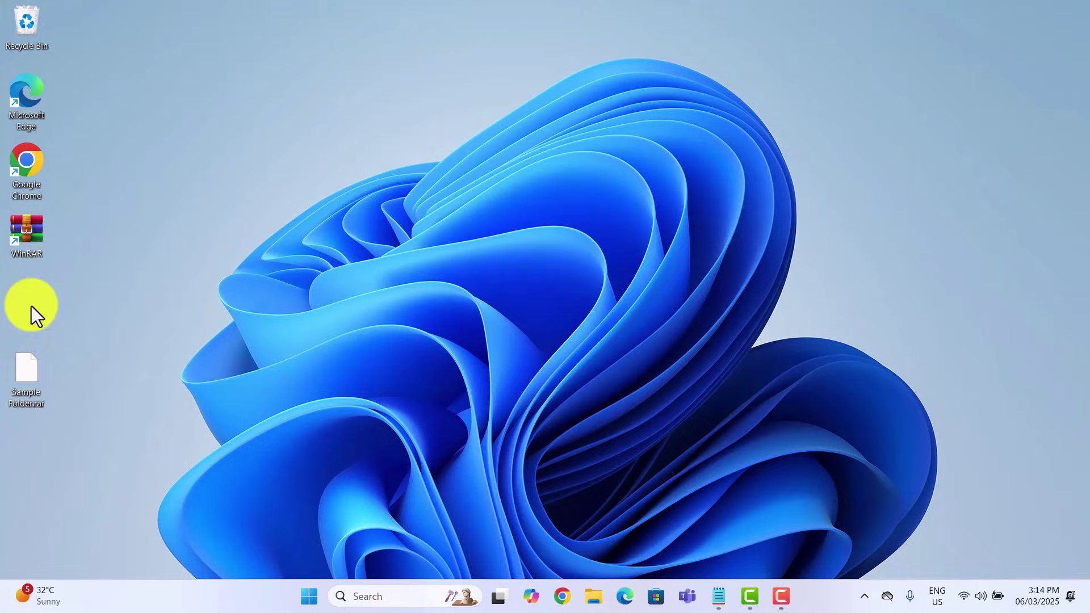
double_click(23, 376)
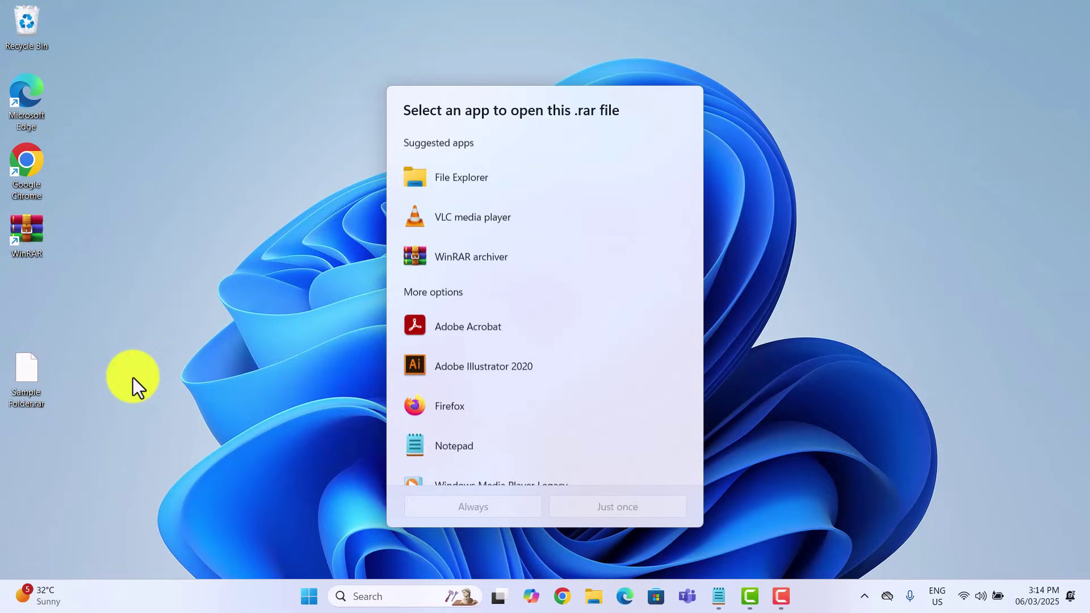
double_click(475, 182)
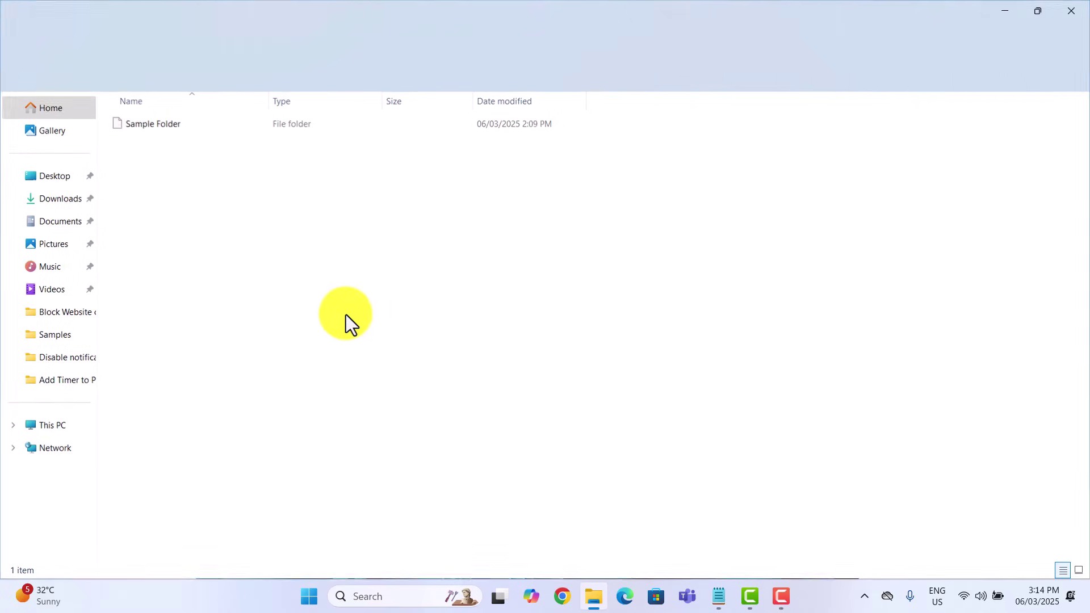
double_click(194, 126)
click(193, 126)
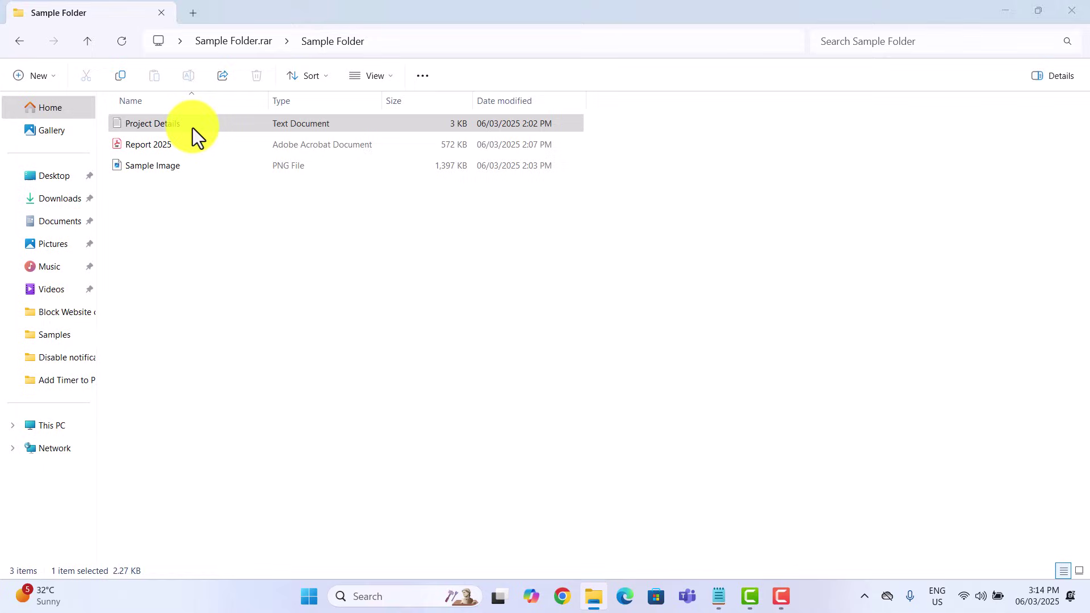
click(696, 328)
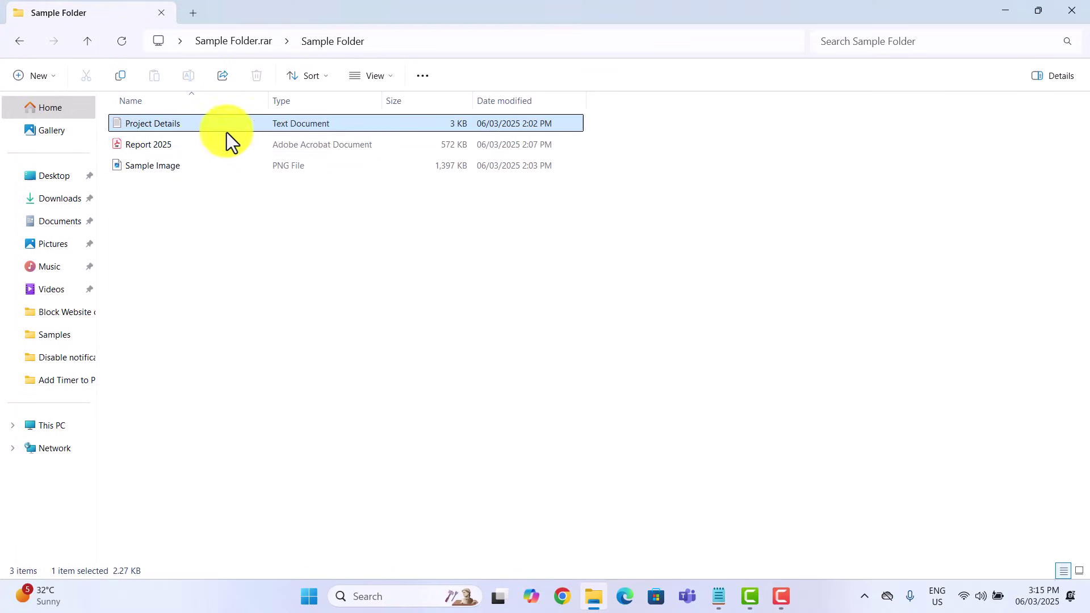
double_click(212, 145)
click(684, 333)
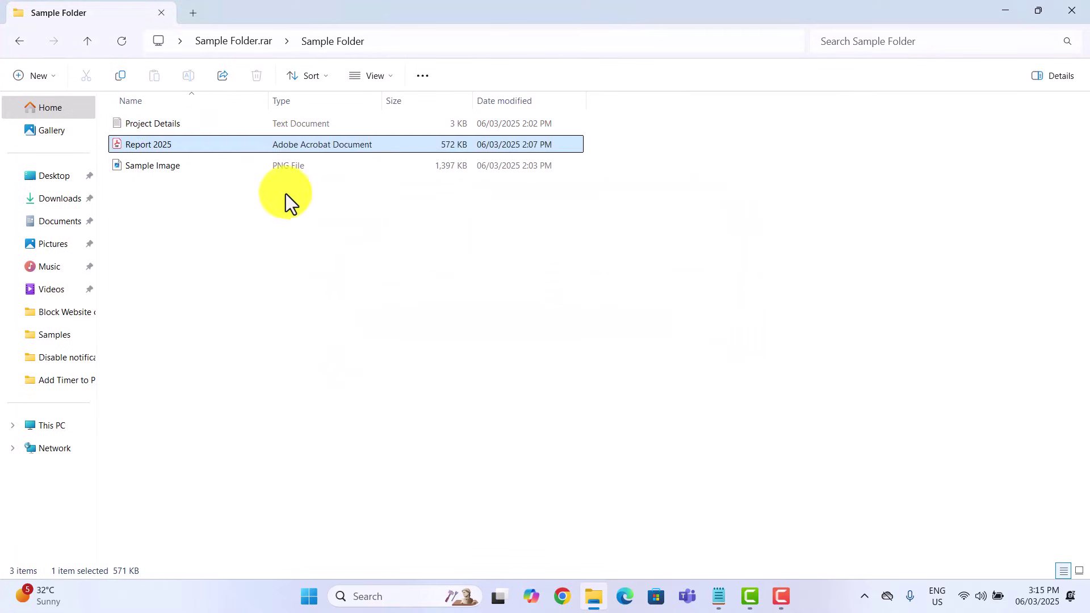
double_click(158, 167)
click(703, 329)
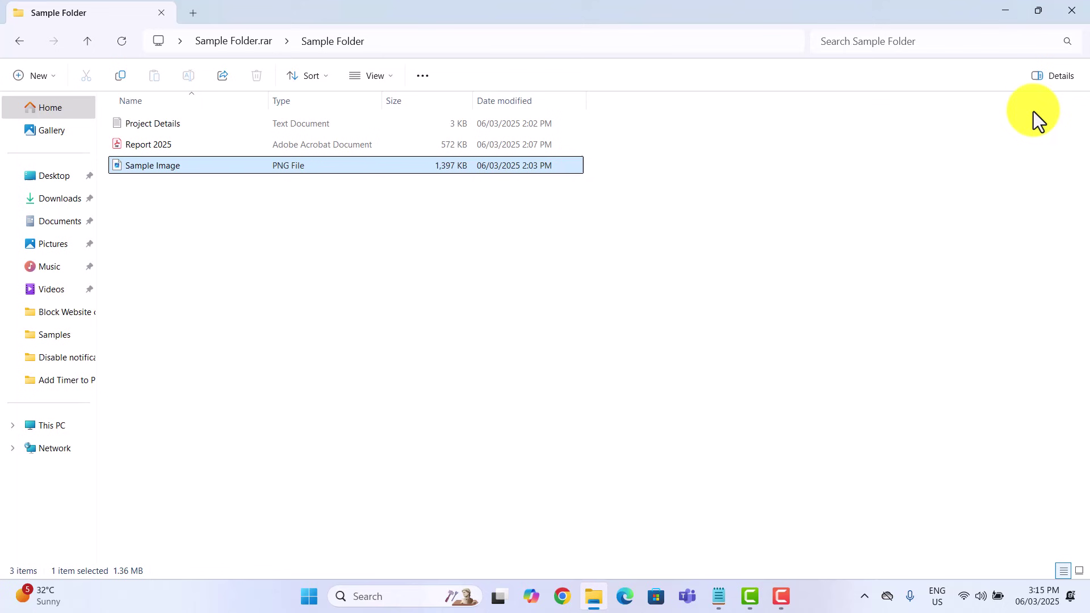
click(1072, 12)
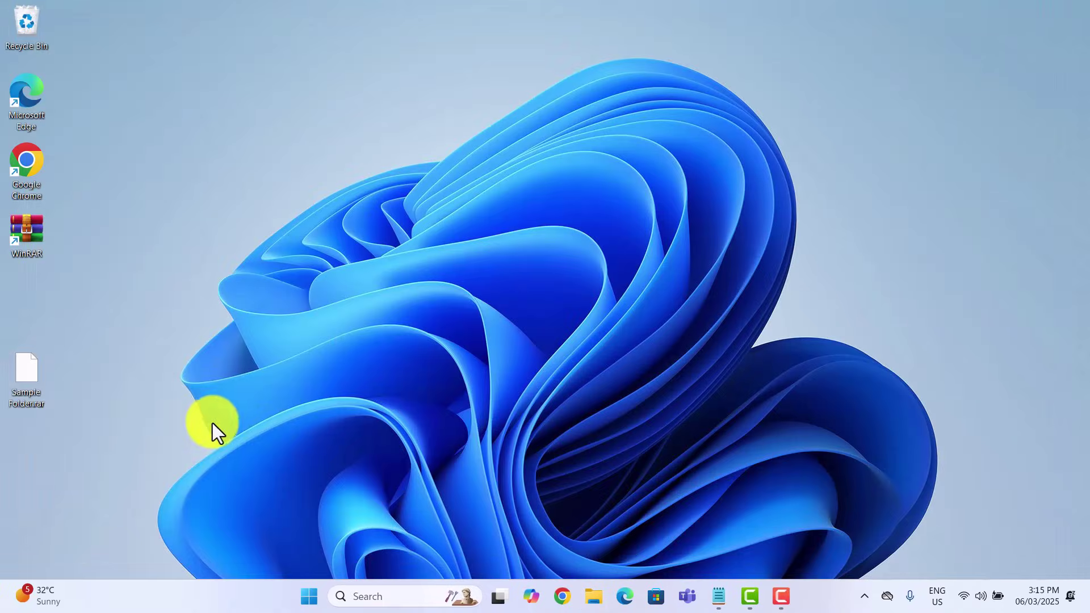
double_click(20, 370)
double_click(469, 264)
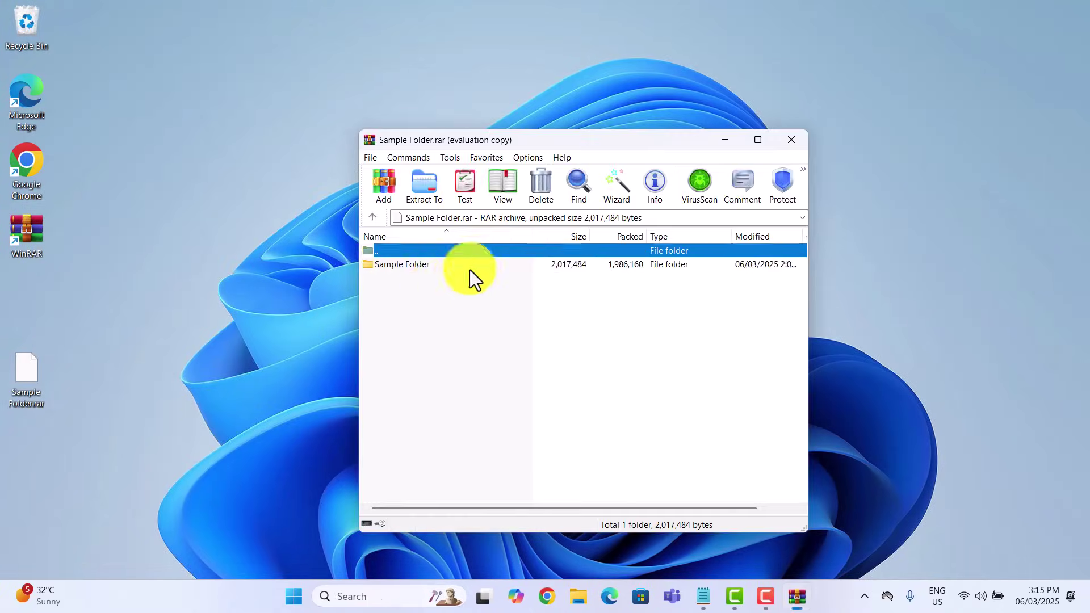
double_click(464, 265)
key(Escape)
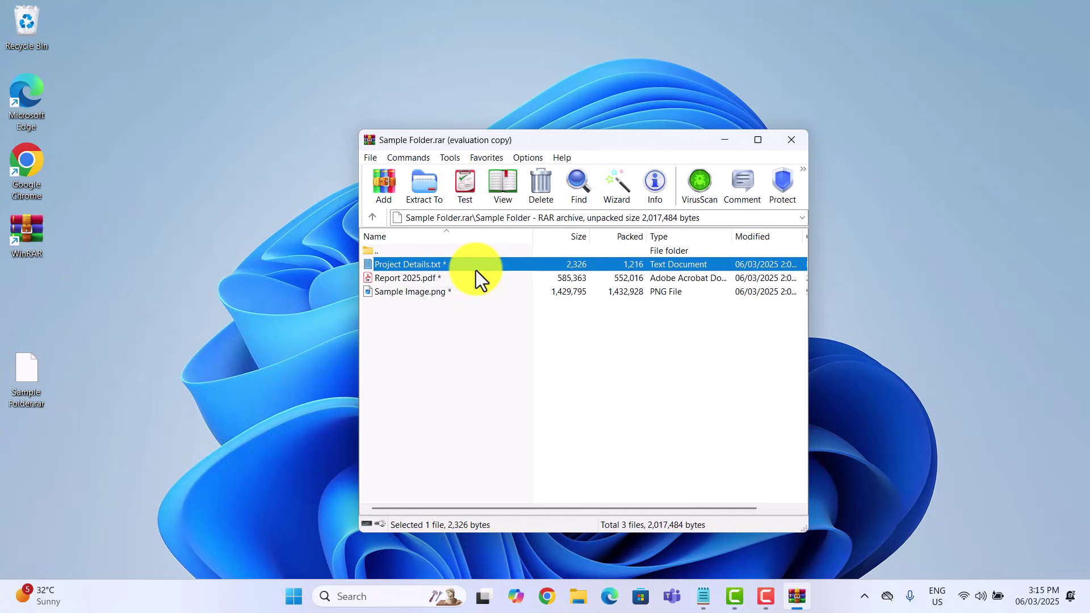
double_click(455, 279)
key(Escape)
double_click(448, 293)
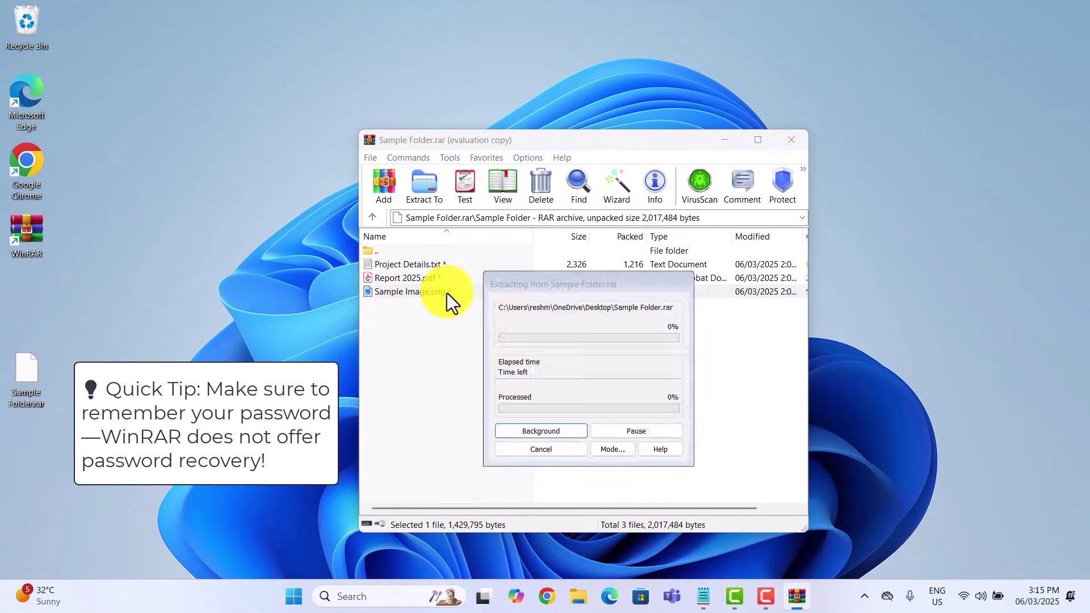
key(Escape)
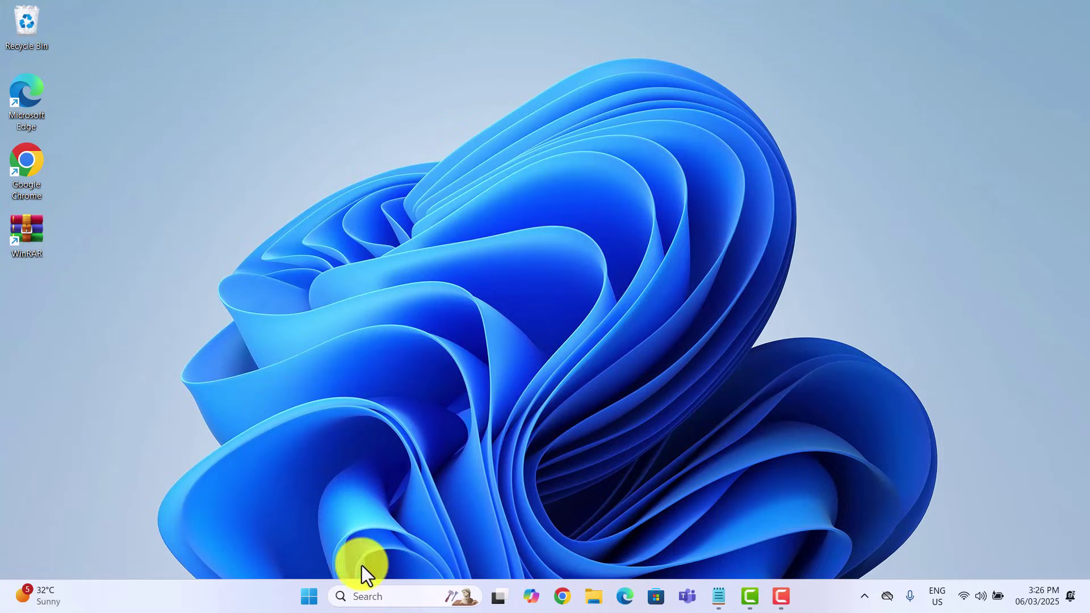
Step: Paste the folder-lock script into Notepad and replace YourPasswordHere with the unlock password
click(378, 596)
text(note)
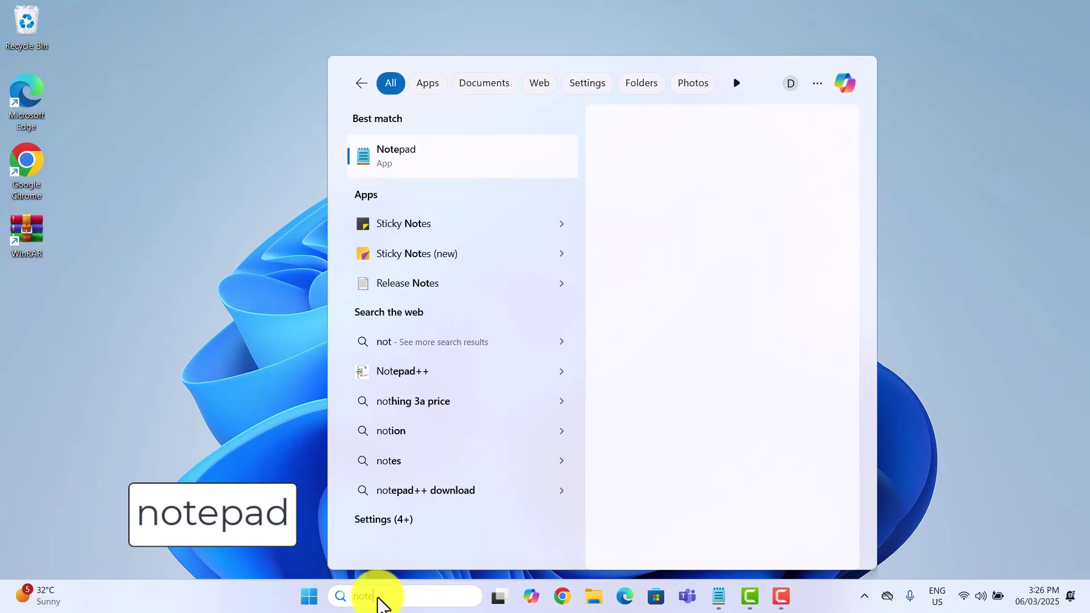
text(pad)
key(Return)
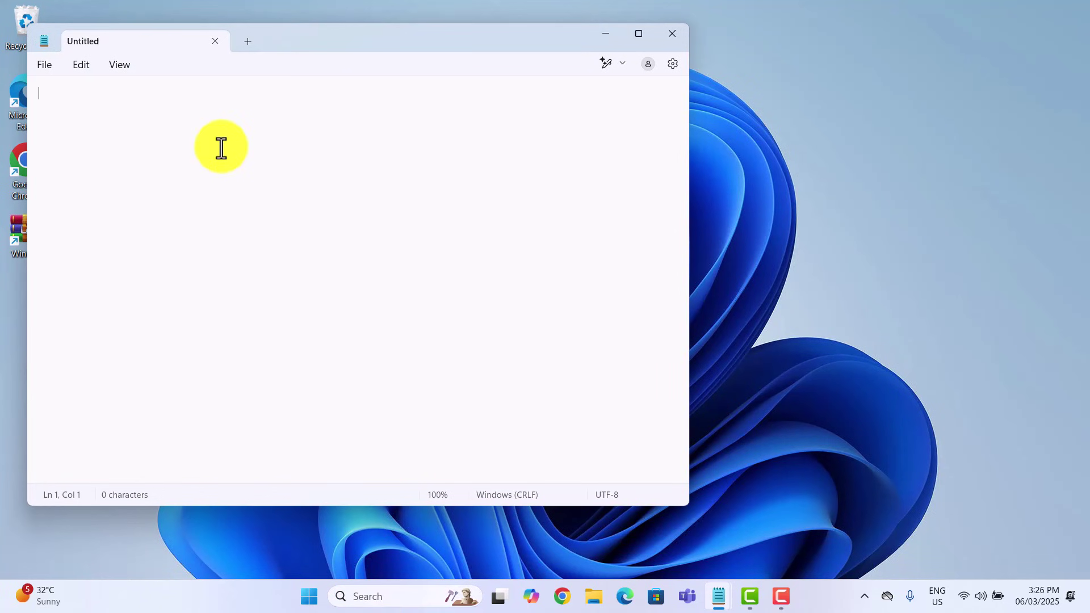
key(ctrl+v)
scroll(246, 215, up, 5)
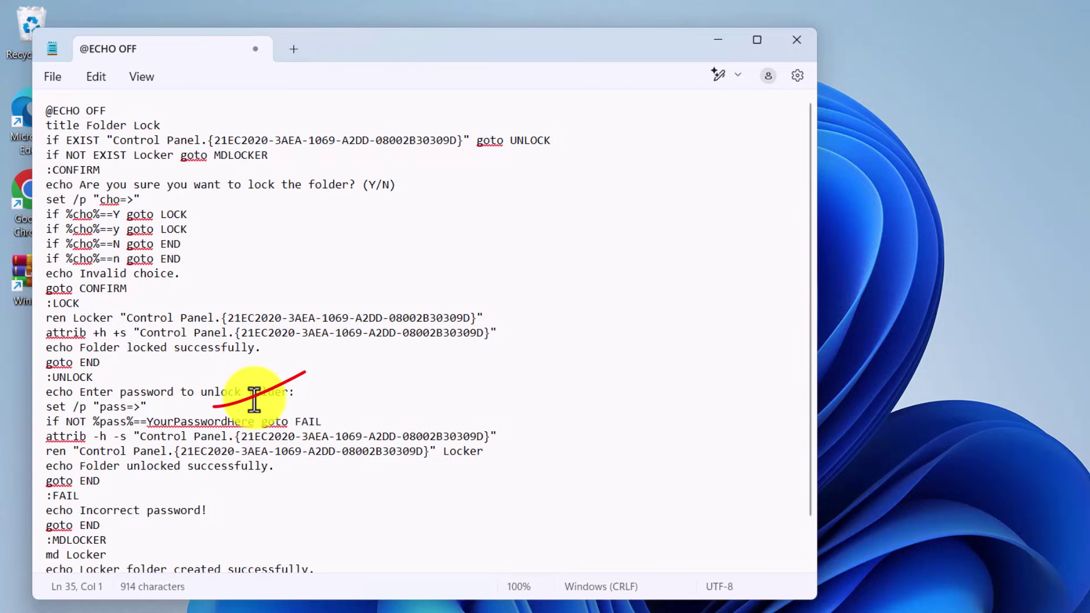
drag(147, 422, 253, 426)
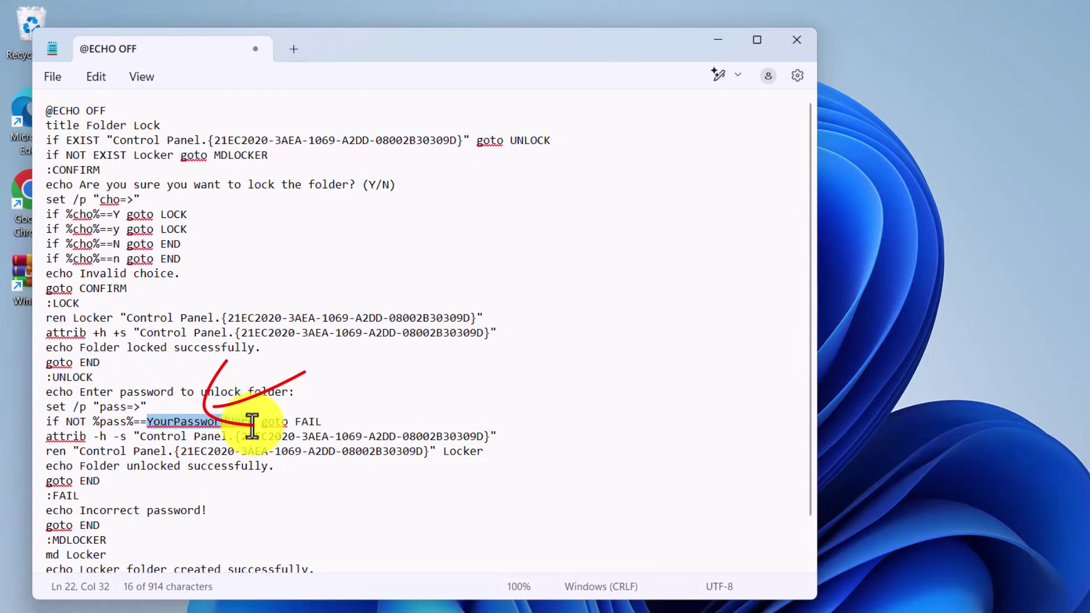
text(test)
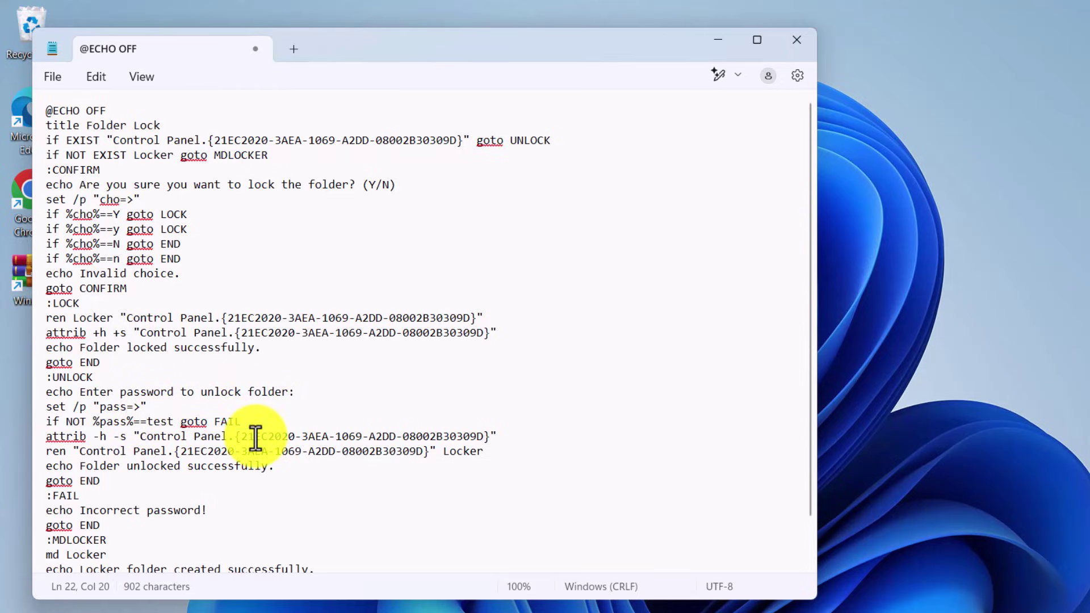
text(123)
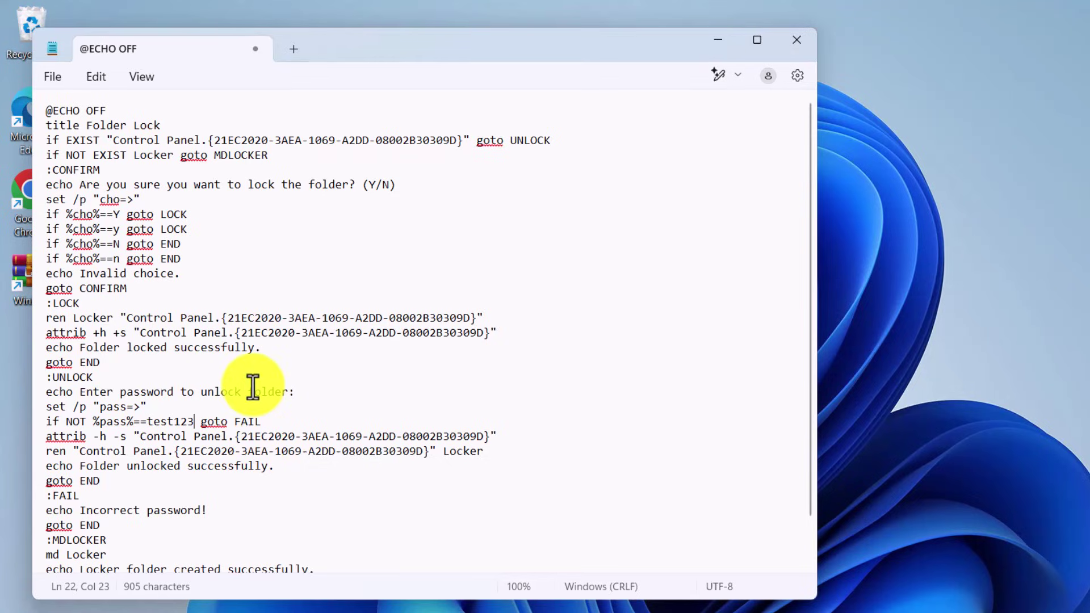
Step: Save the script as locker.bat with type All files, then close Notepad
click(56, 83)
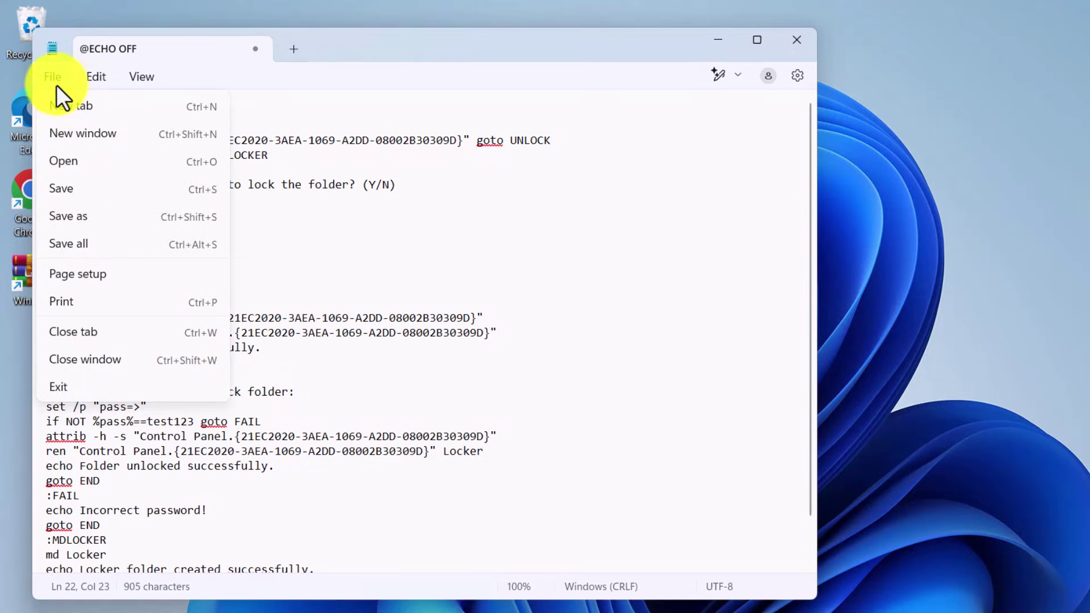
click(67, 216)
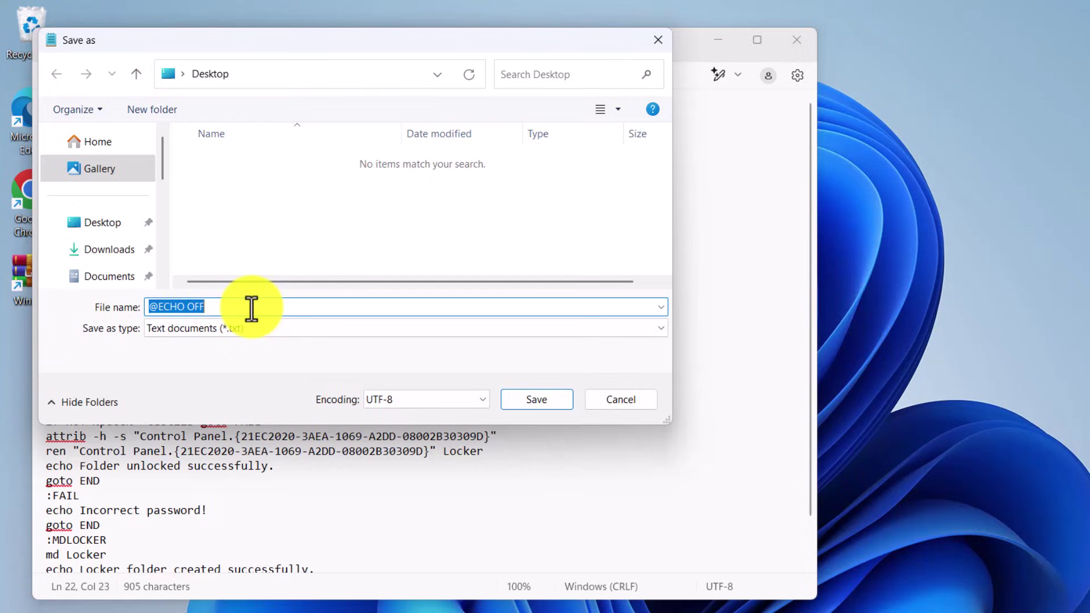
text(locker.bat)
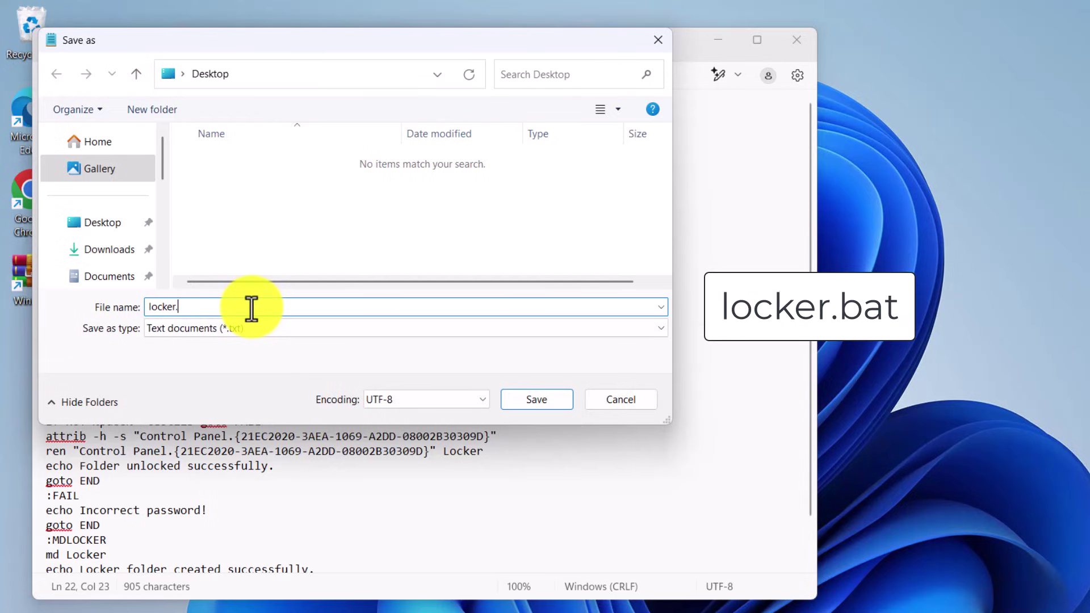
click(283, 327)
click(276, 359)
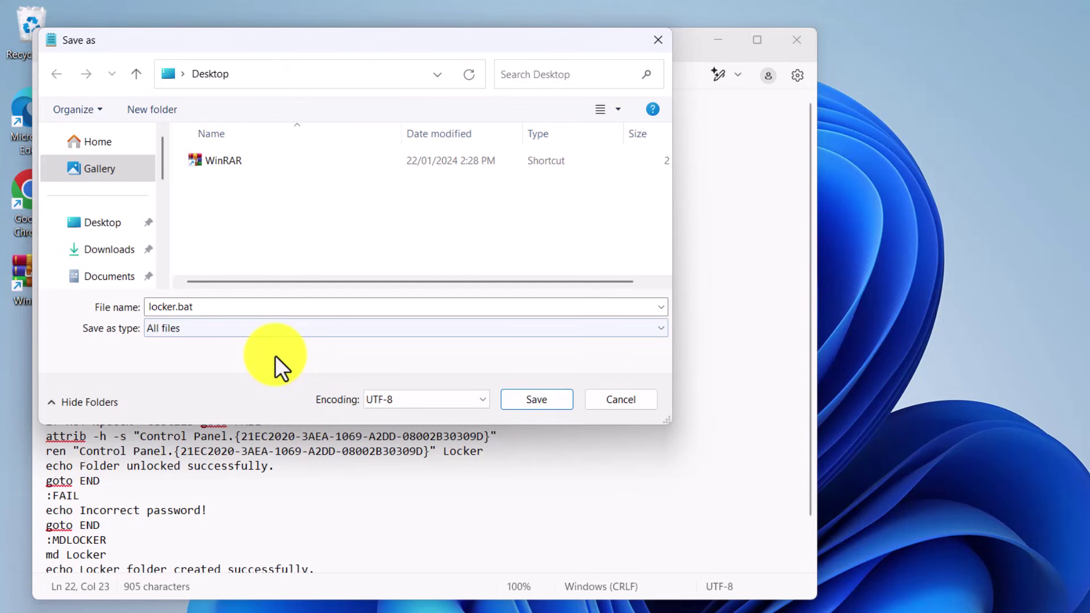
click(556, 406)
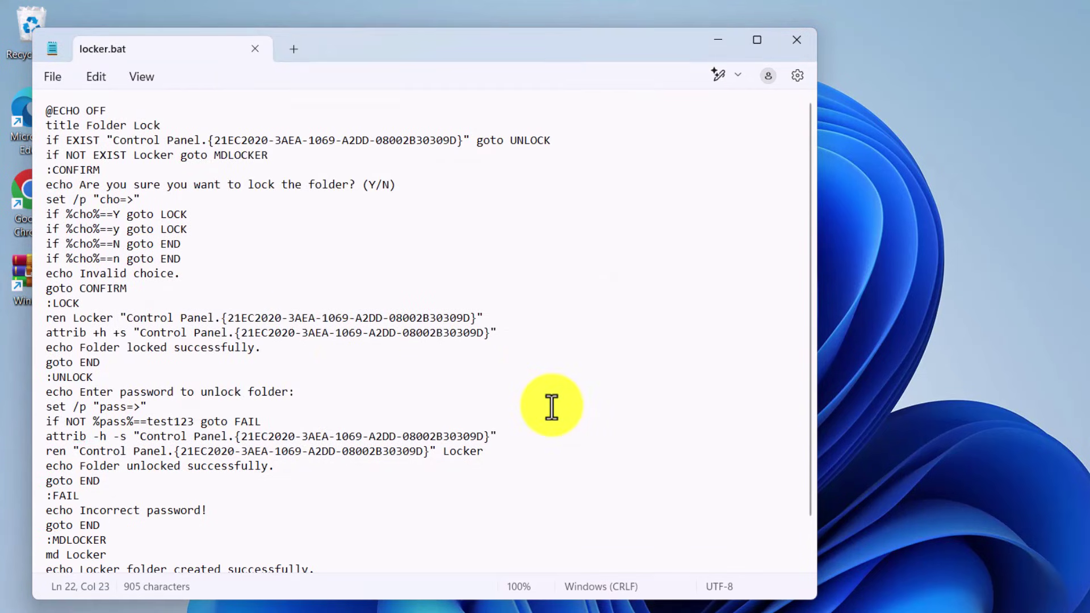
click(799, 42)
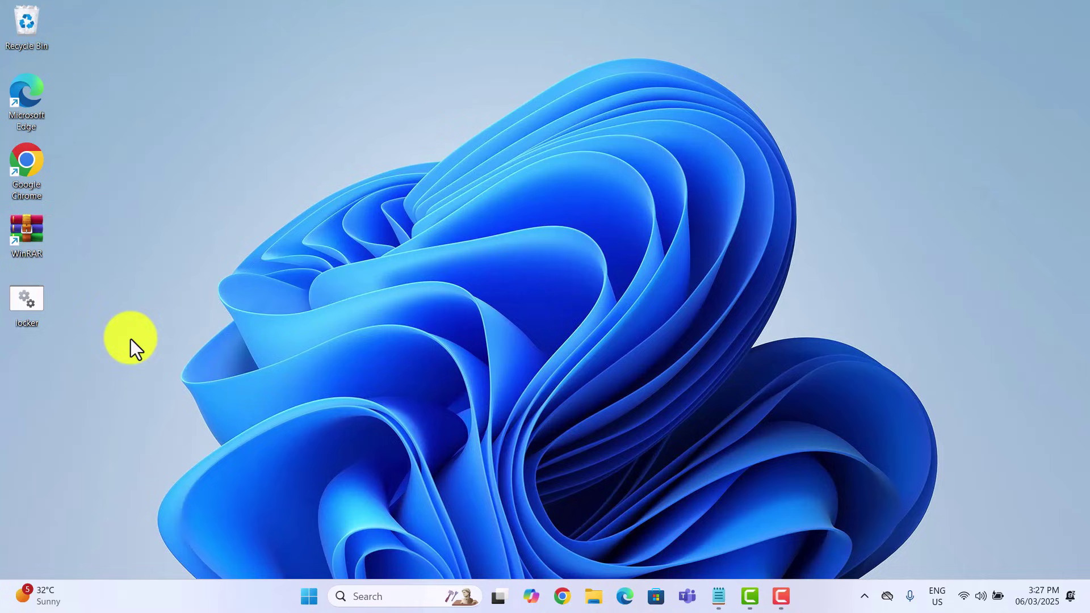
Step: Run locker.bat to create Locker, check its three files, then close the window
double_click(32, 300)
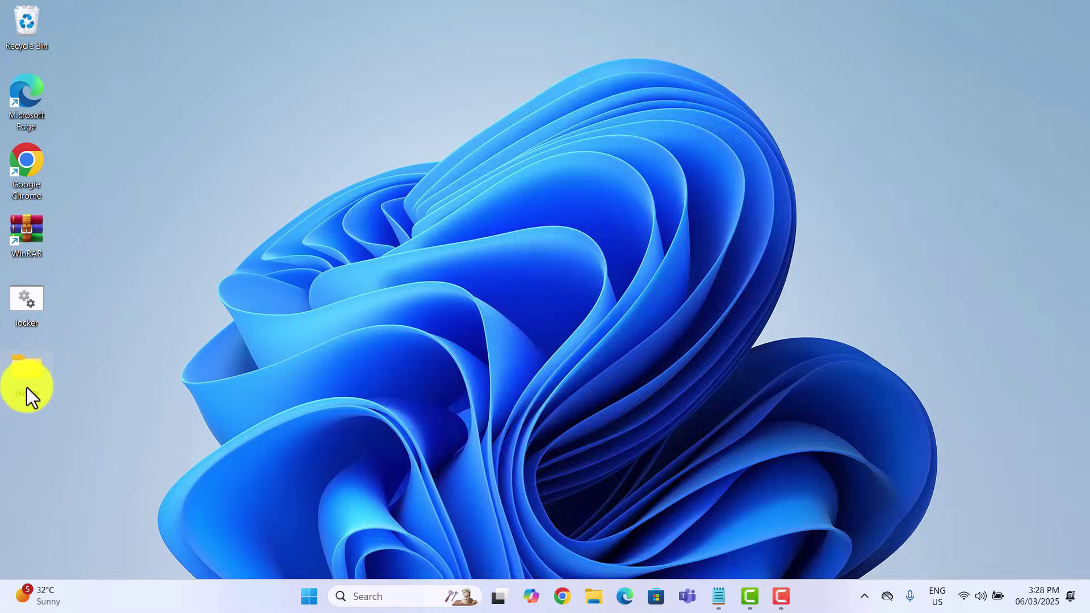
double_click(26, 386)
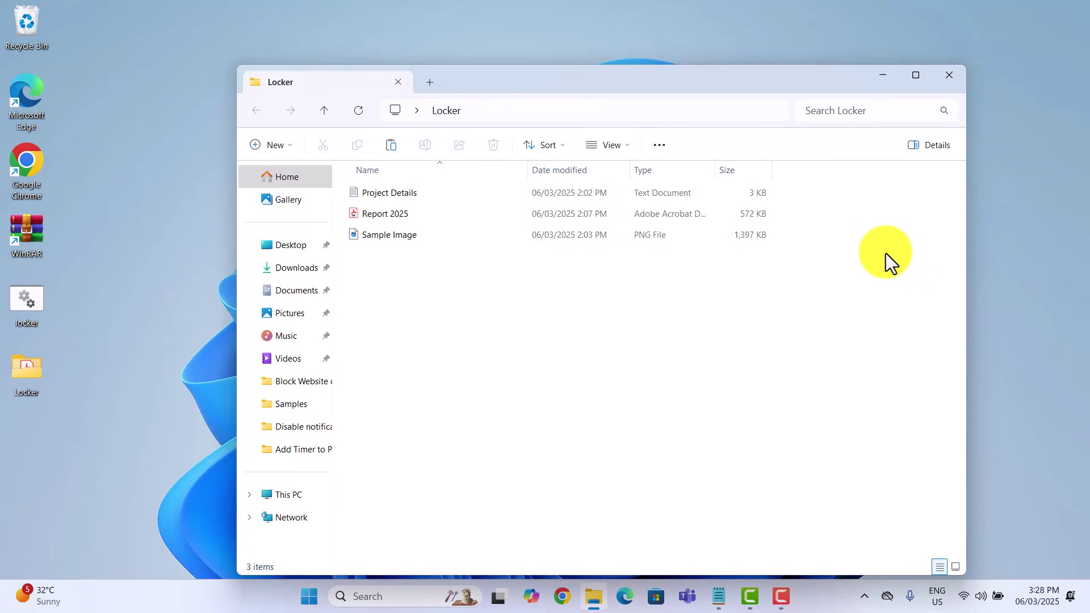
click(949, 80)
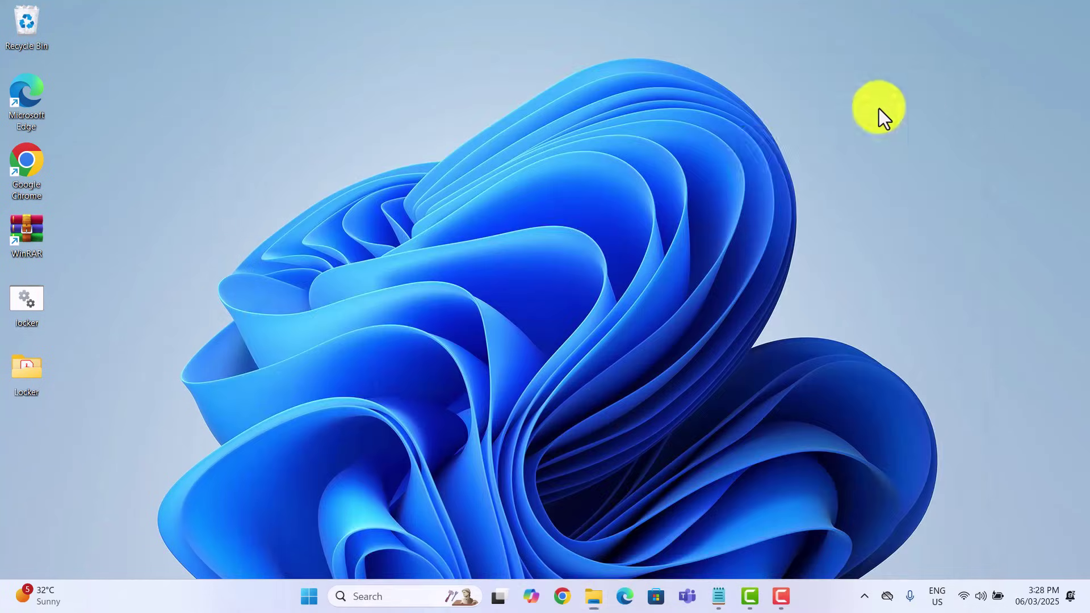
Step: Run locker.bat and answer y to lock and hide the Locker folder
double_click(26, 305)
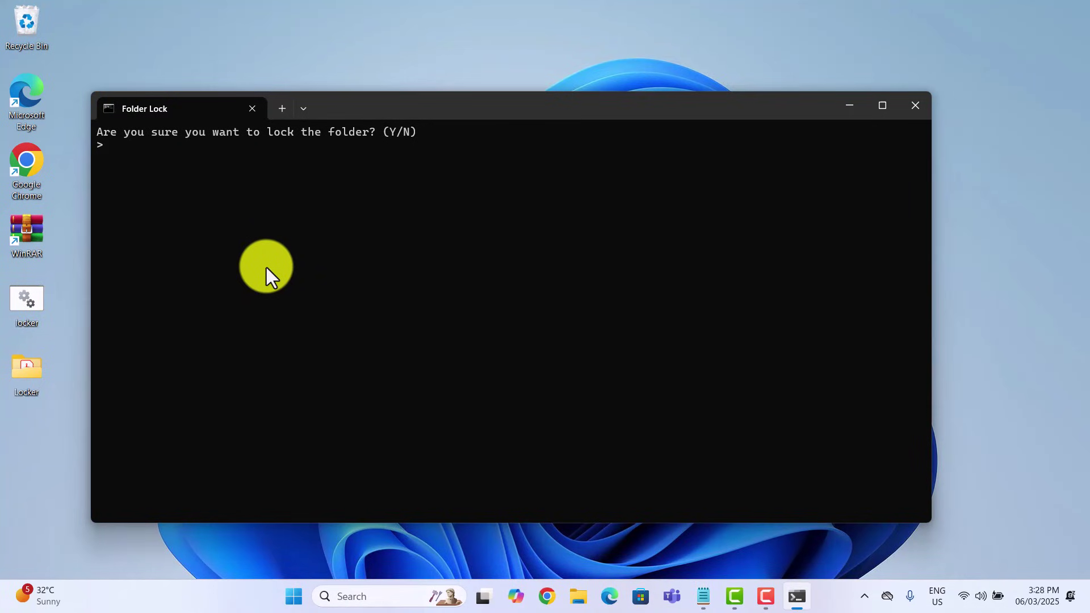
text(y)
key(Return)
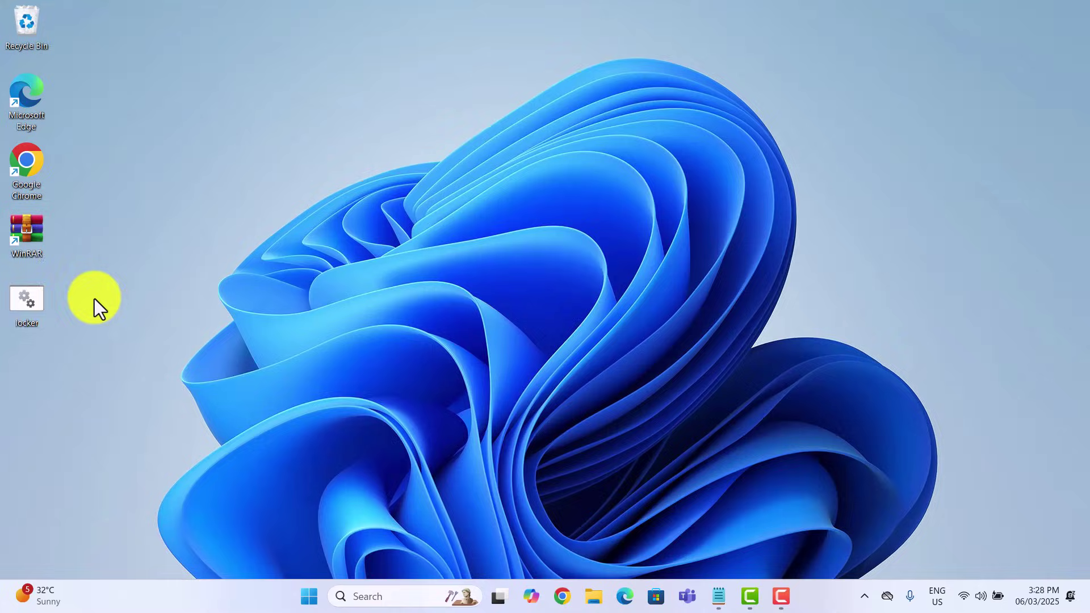
Step: Run locker.bat, enter the unlock password, and open the restored Locker folder
double_click(26, 301)
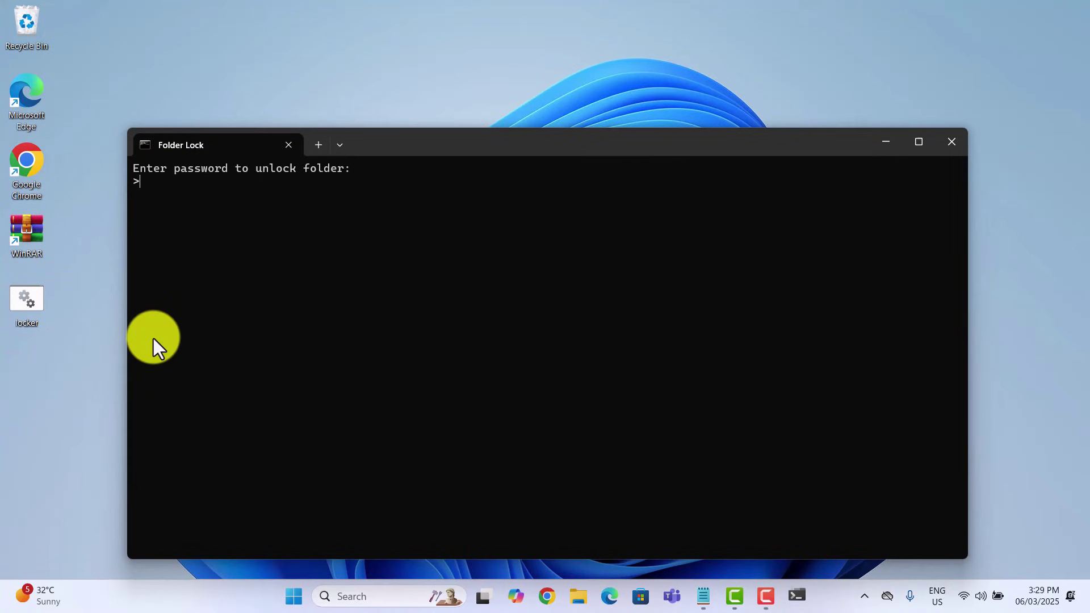
text(test123)
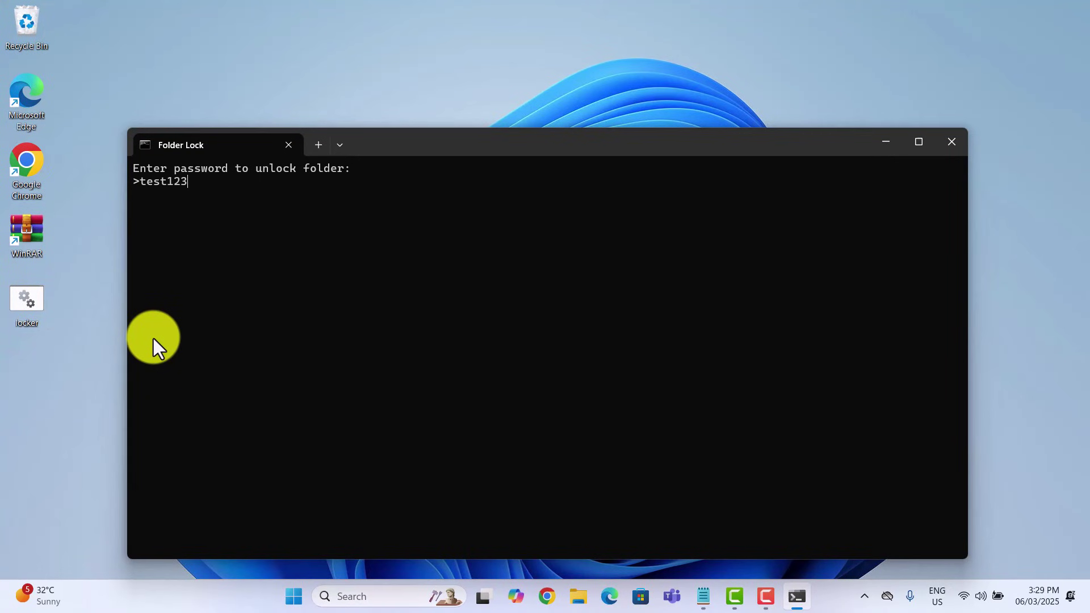
key(Return)
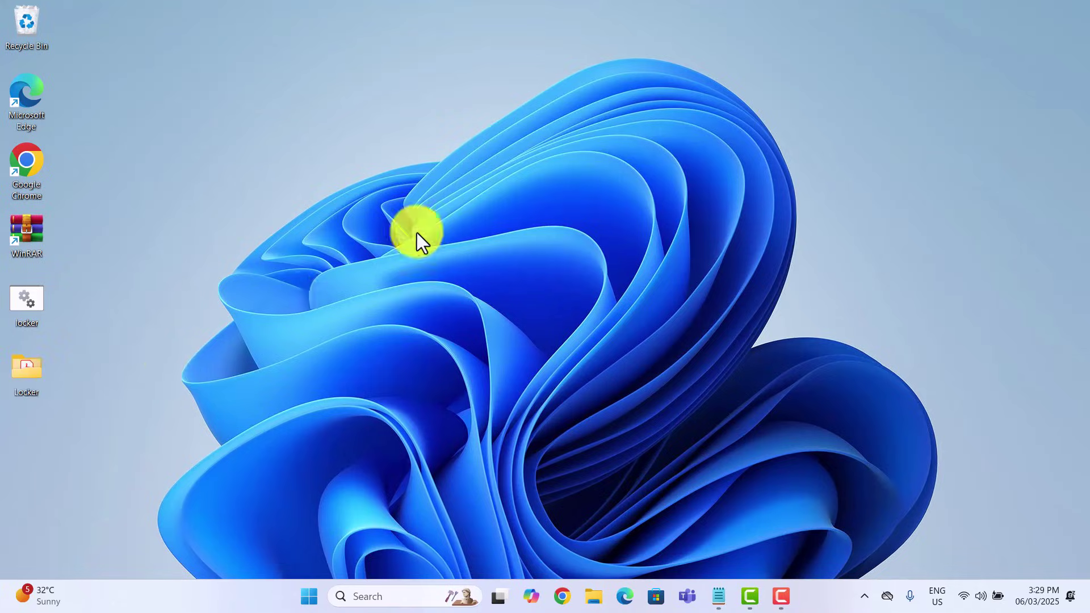
double_click(486, 193)
Step: Open Report 2025 and Sample Image to check them, then close the viewers and Locker window
click(520, 249)
double_click(443, 213)
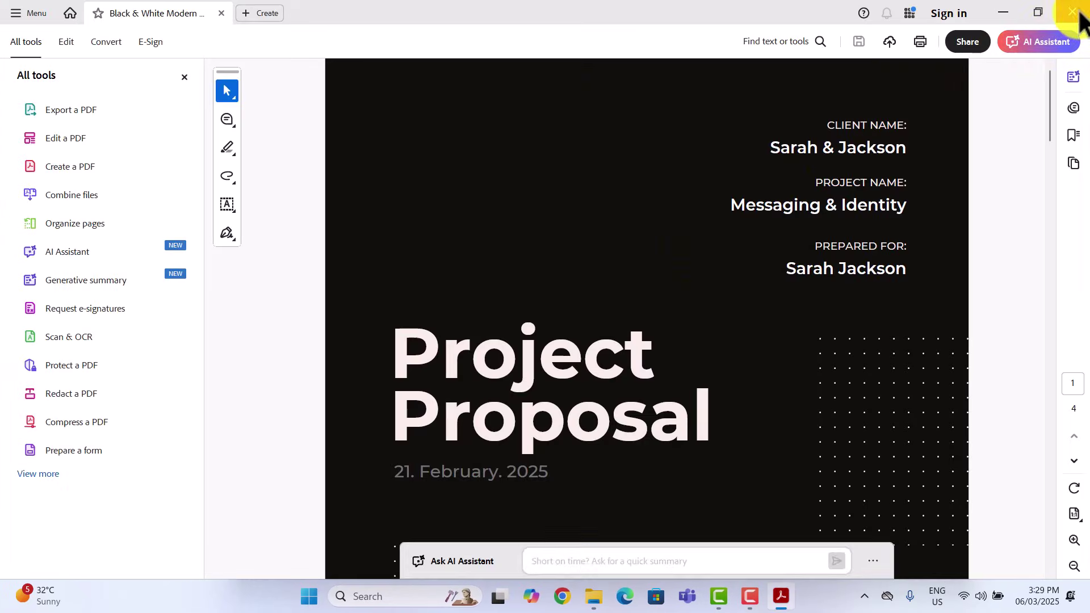
click(1074, 13)
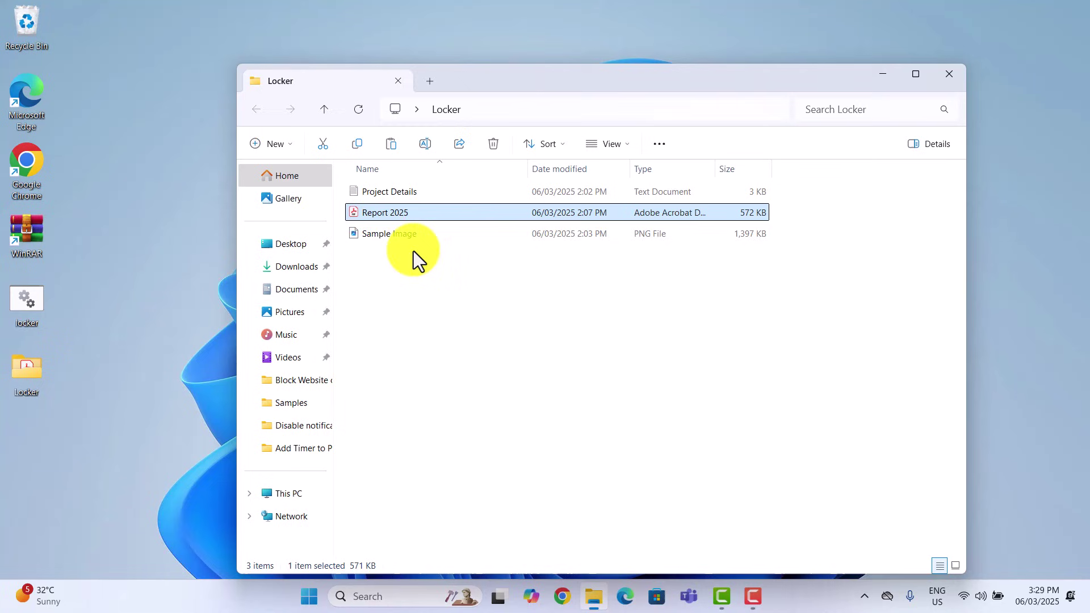
double_click(495, 246)
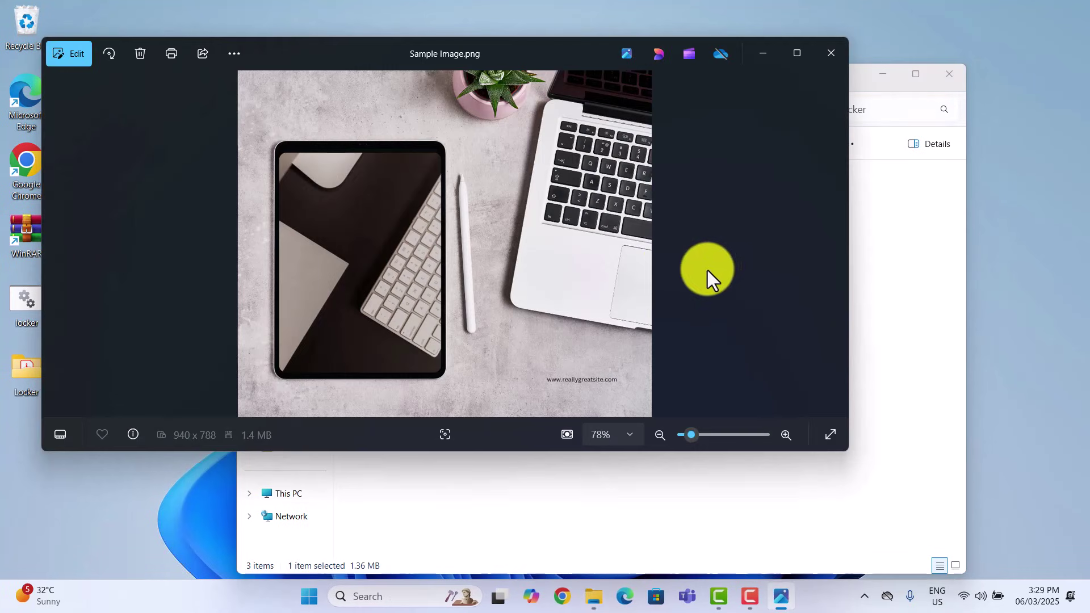
click(831, 53)
click(949, 75)
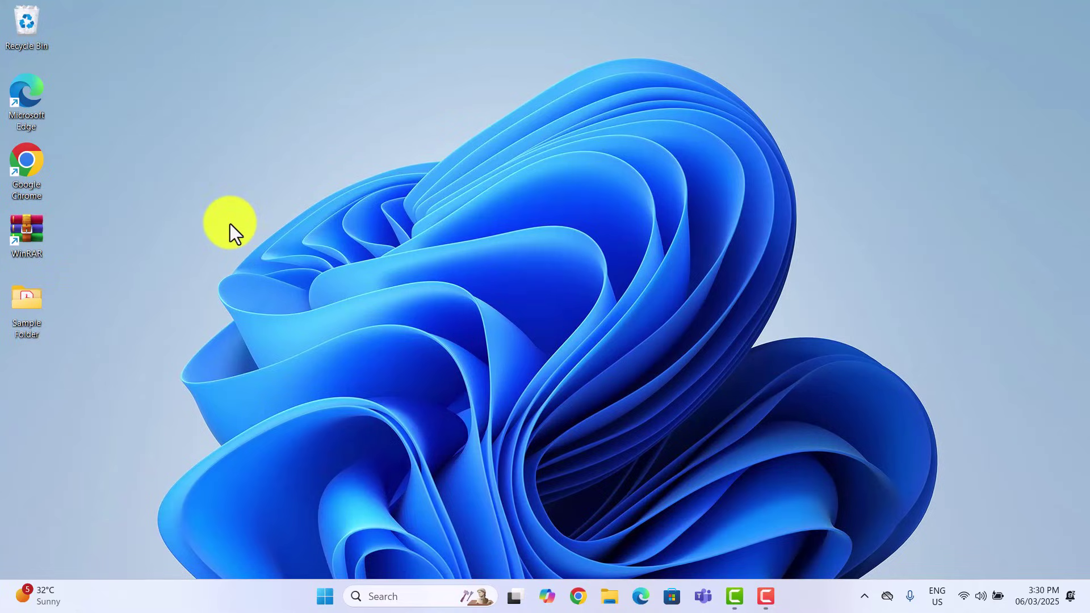
Step: Launch Wise Folder Hider and create its login password in the Create Password dialog
double_click(32, 169)
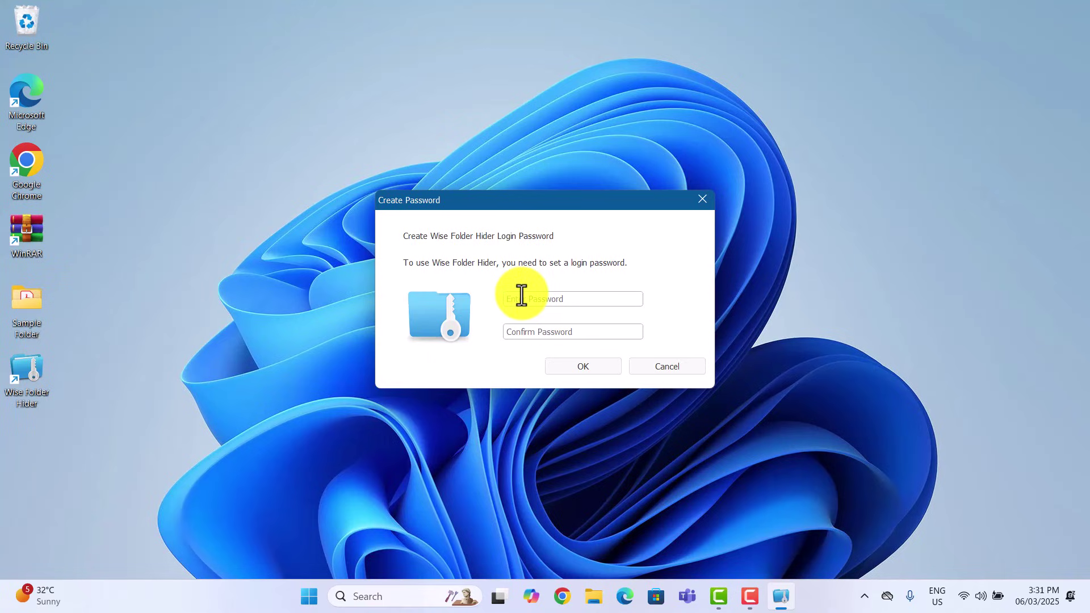
click(560, 299)
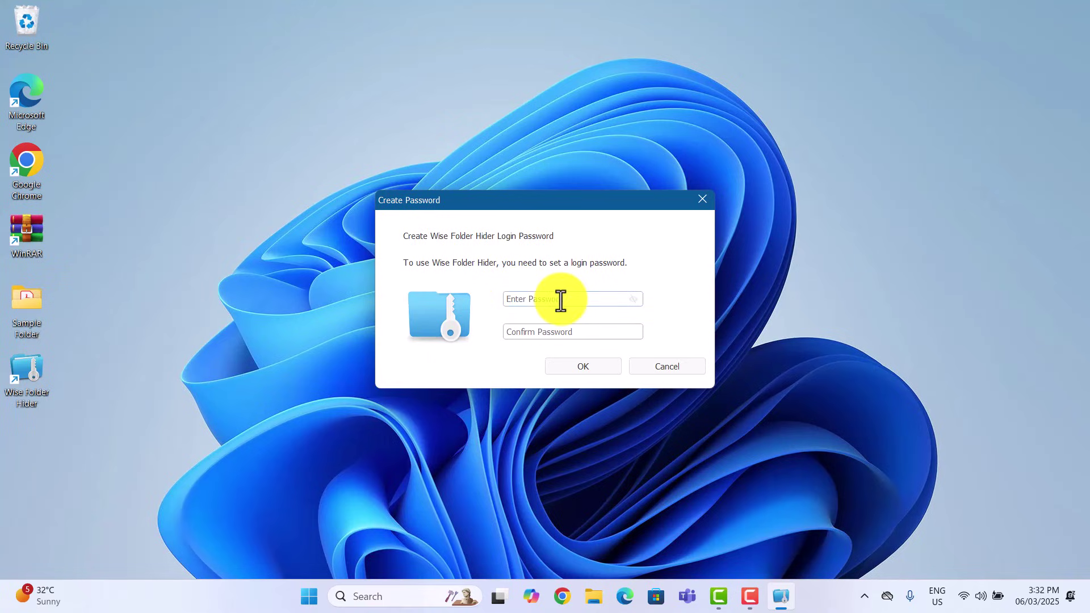
text(1234567)
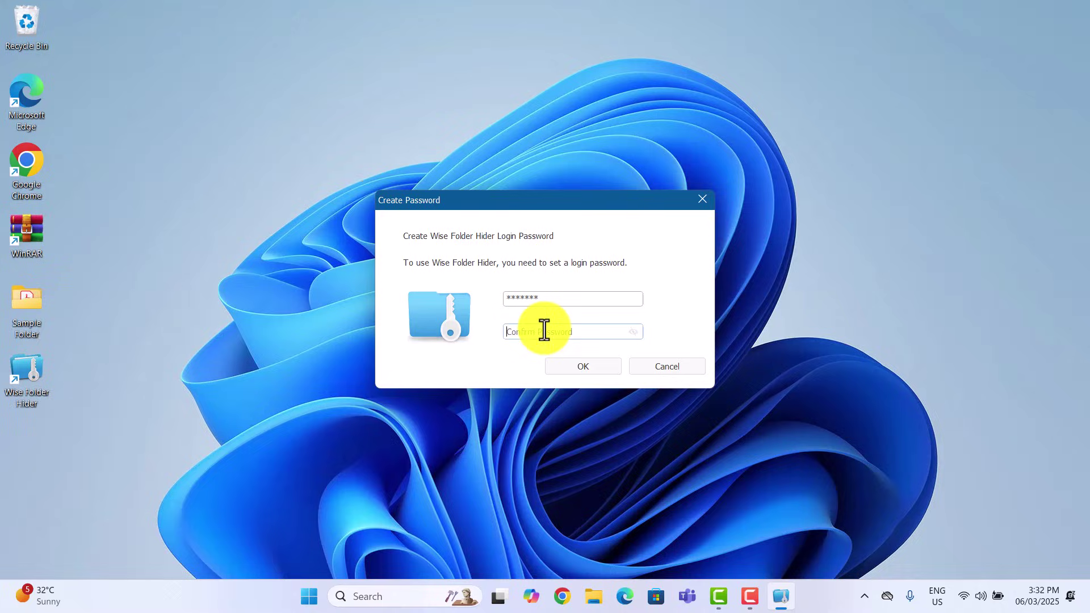
text(1234567)
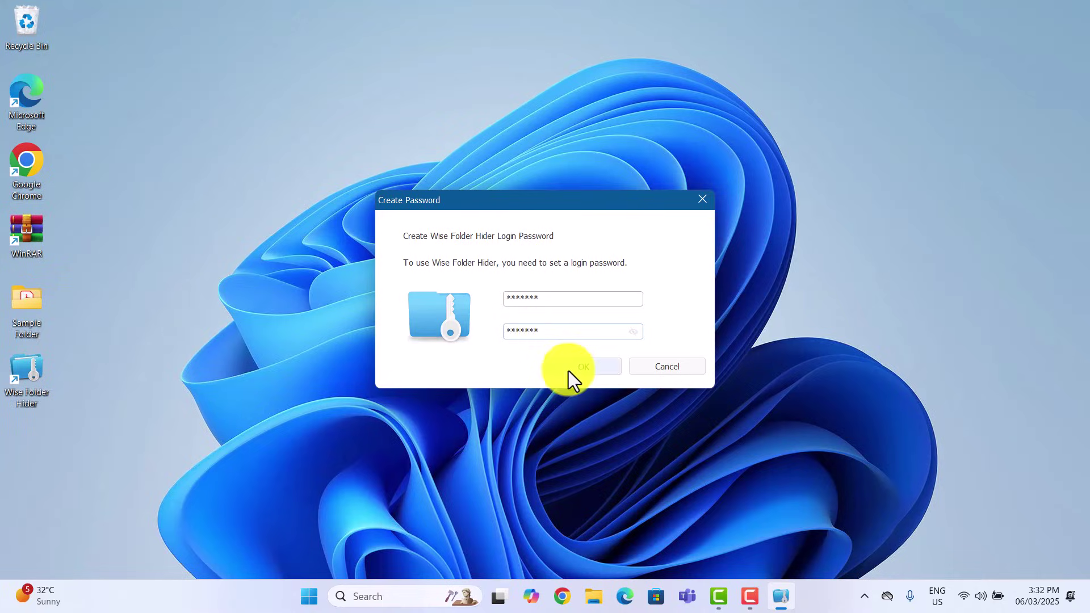
click(568, 370)
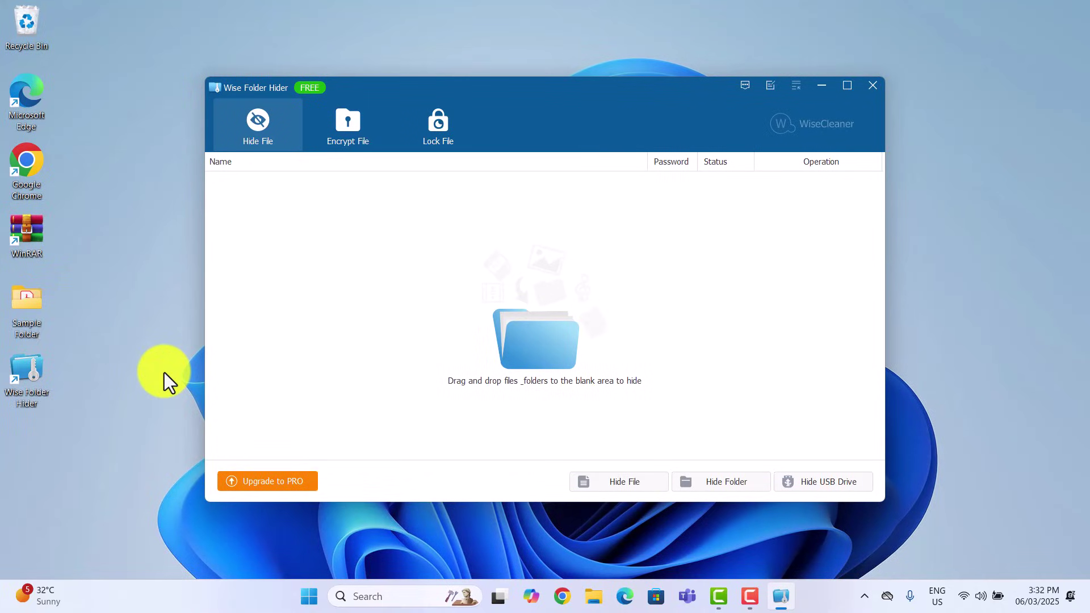
Step: Drag Sample Folder into Wise Folder Hider to hide it, then relaunch and log back in
drag(33, 303, 532, 315)
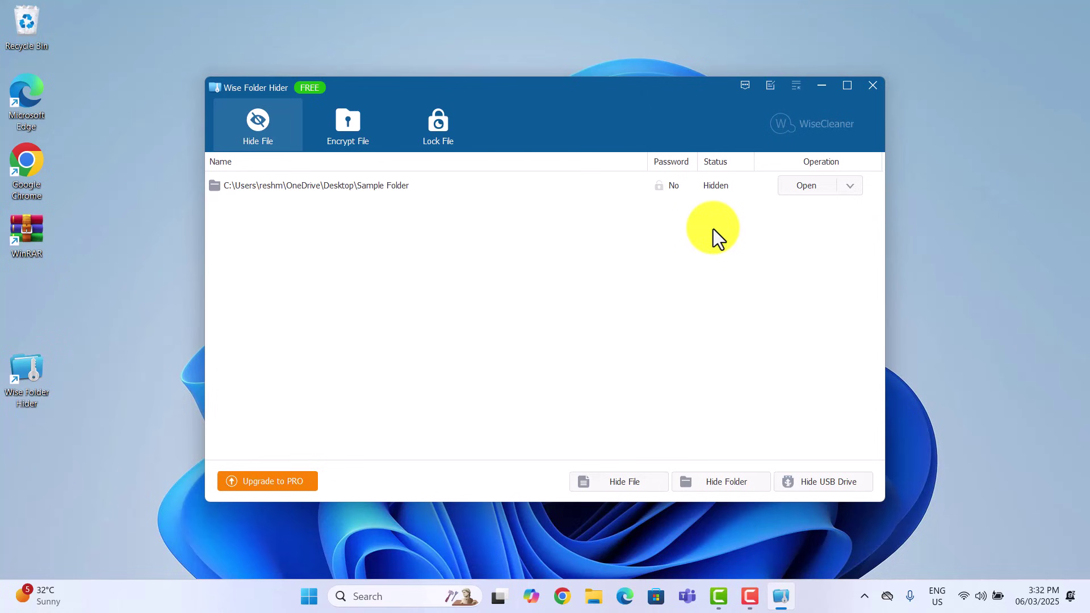
click(871, 85)
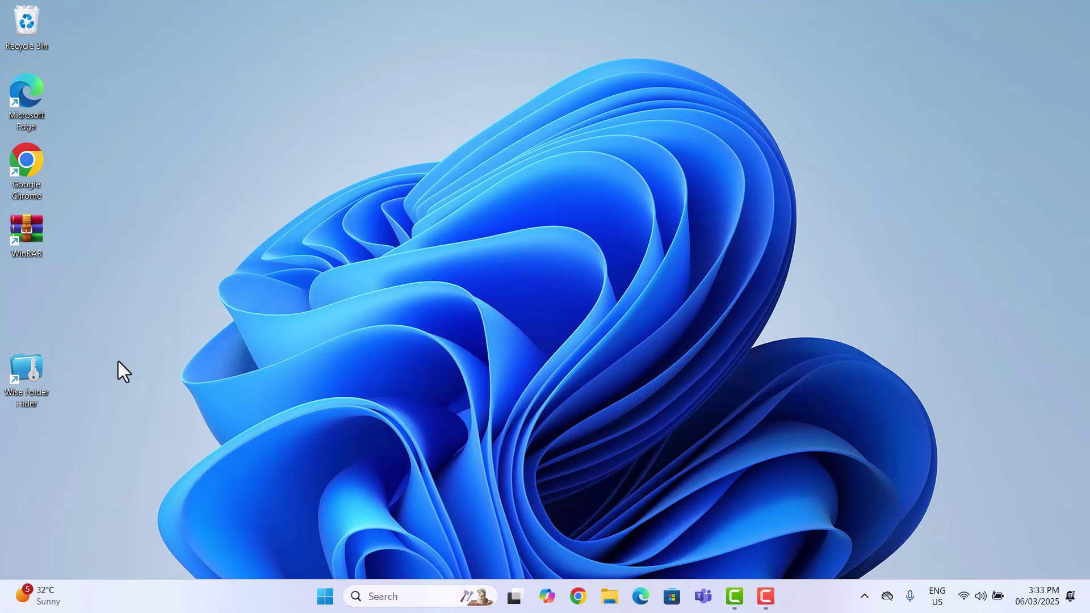
double_click(28, 372)
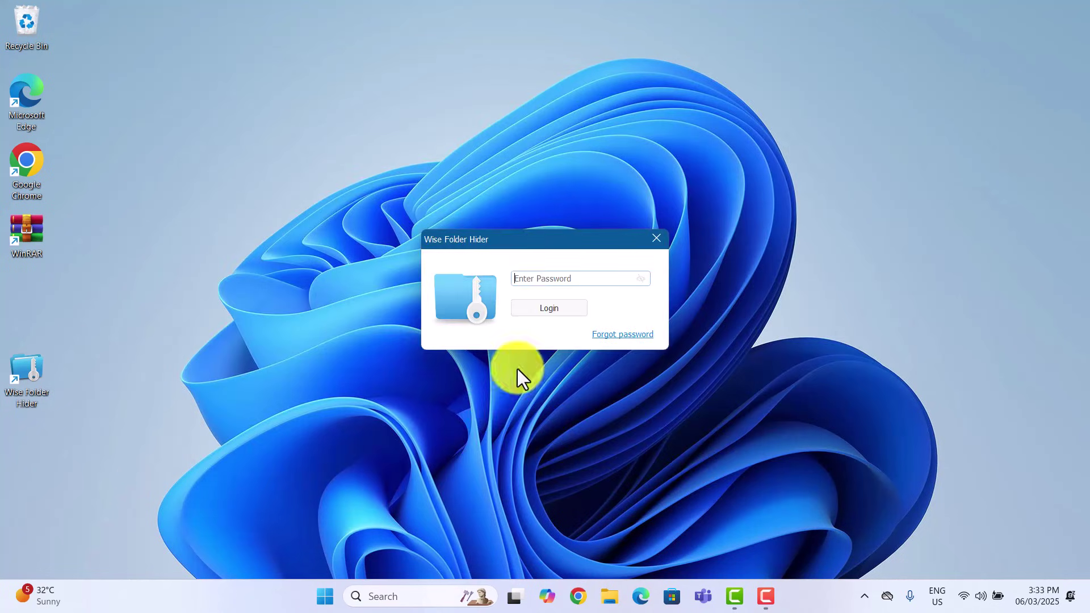
text(******)
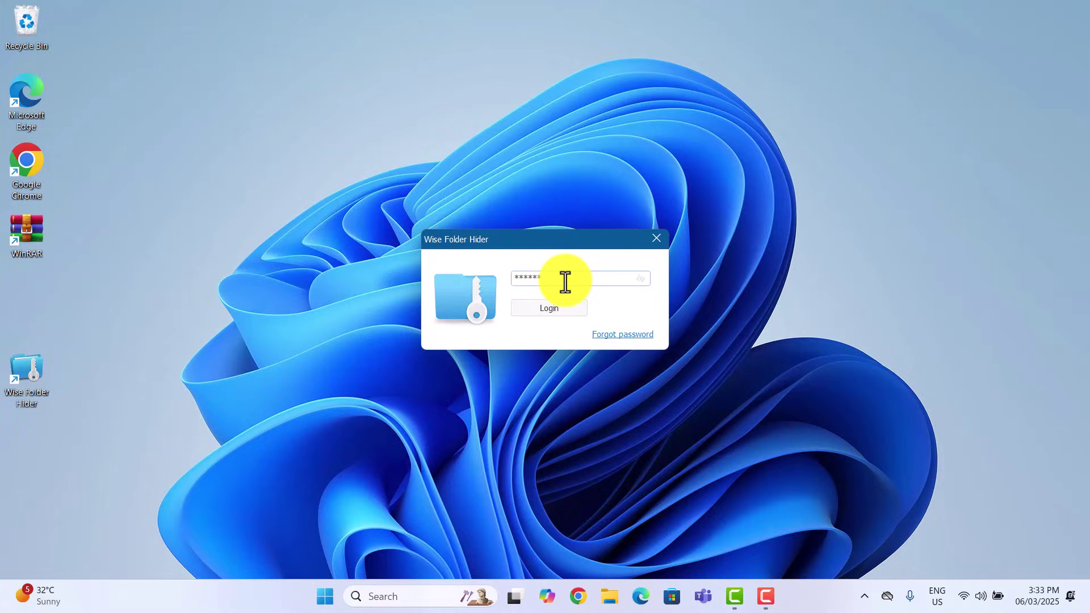
key(Return)
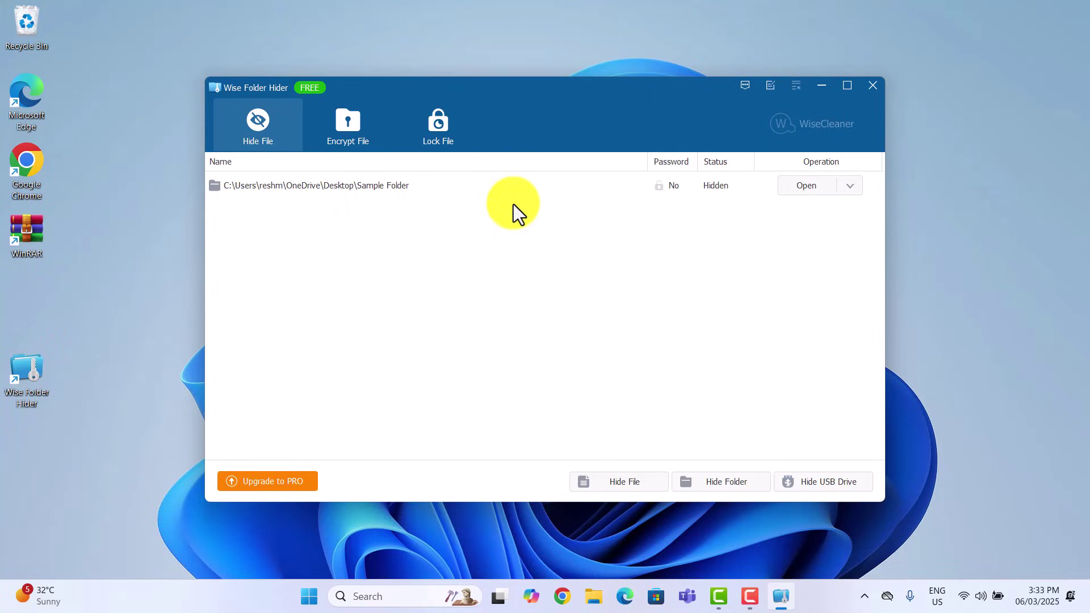
Step: Set a folder password on Sample Folder via Open > Set Password, then close the program
click(857, 187)
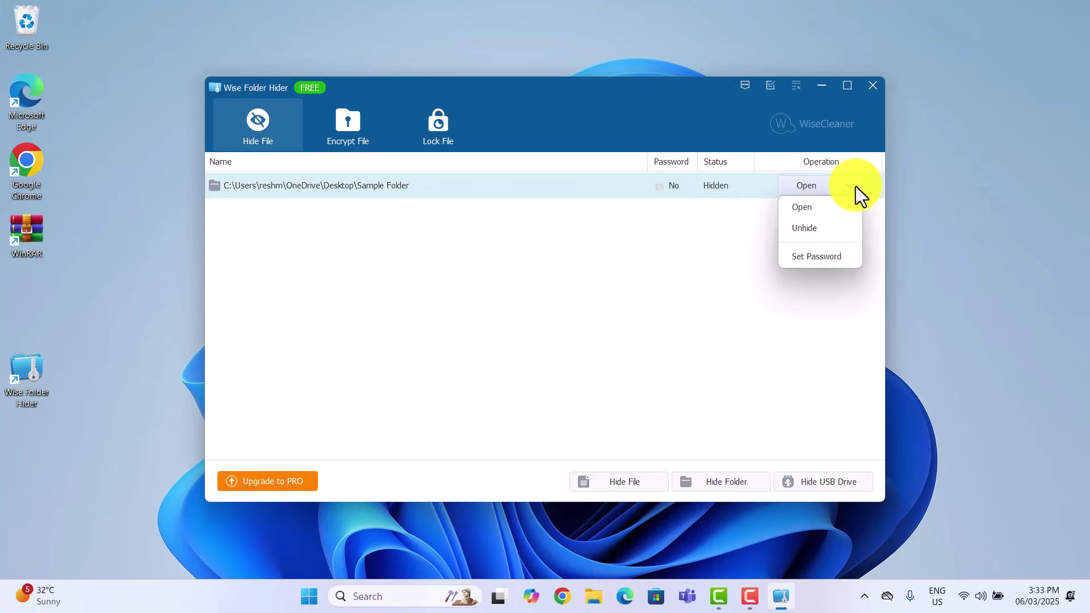
click(811, 257)
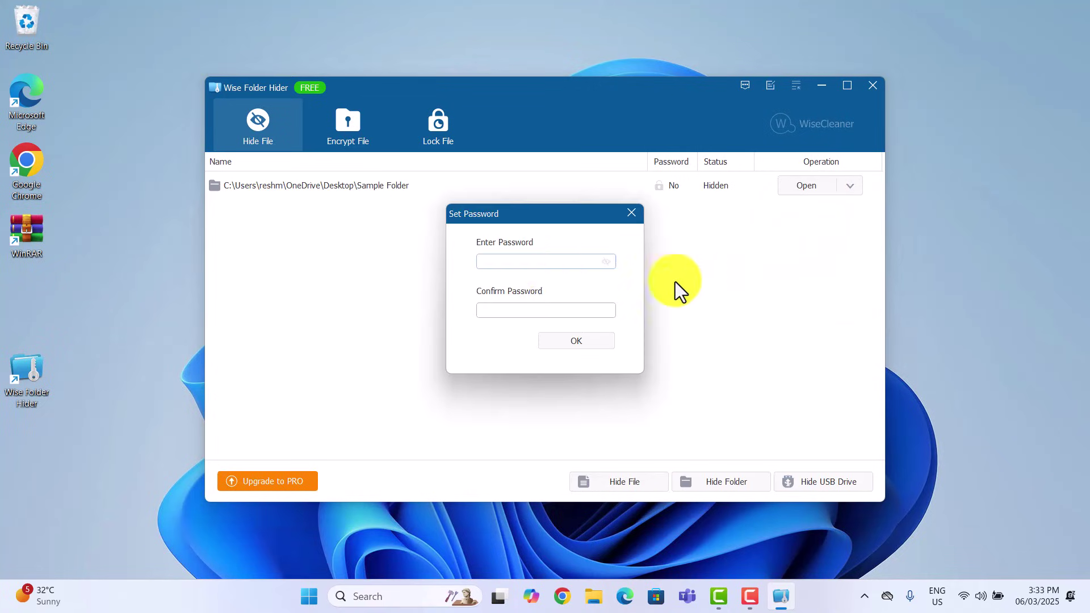
text(12345)
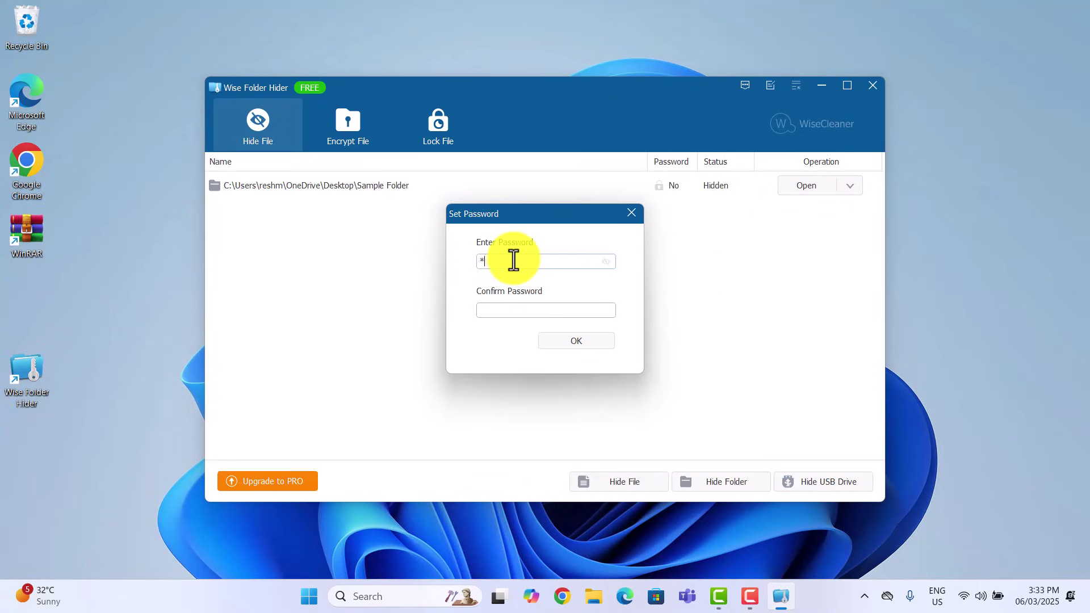
click(508, 312)
text(1234)
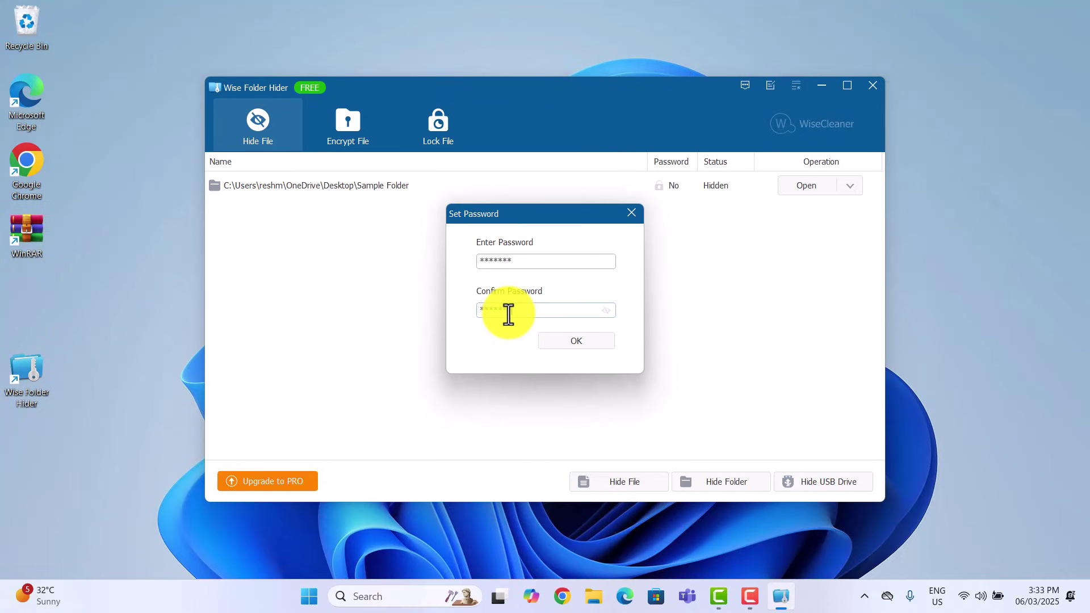
click(574, 343)
click(619, 344)
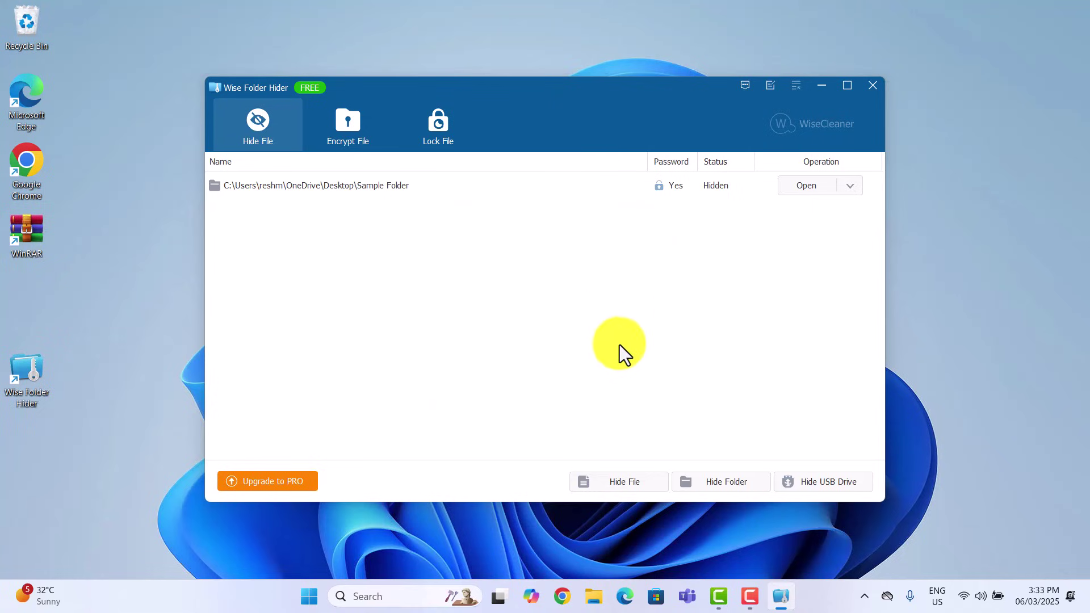
click(872, 86)
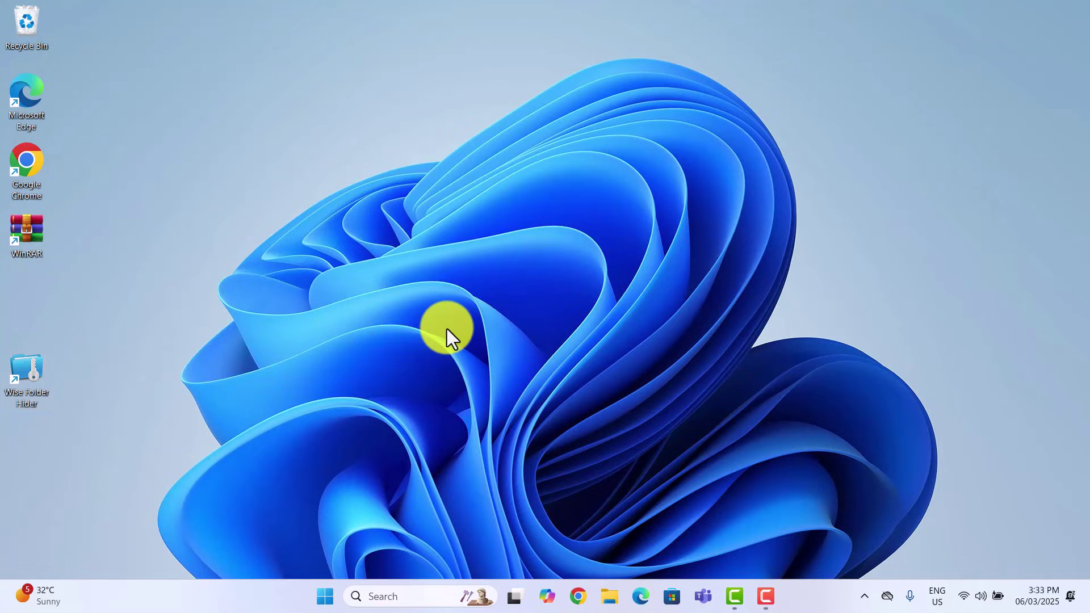
Step: Relaunch and log in, then open Sample Folder with its folder password to unhide it
key(Return)
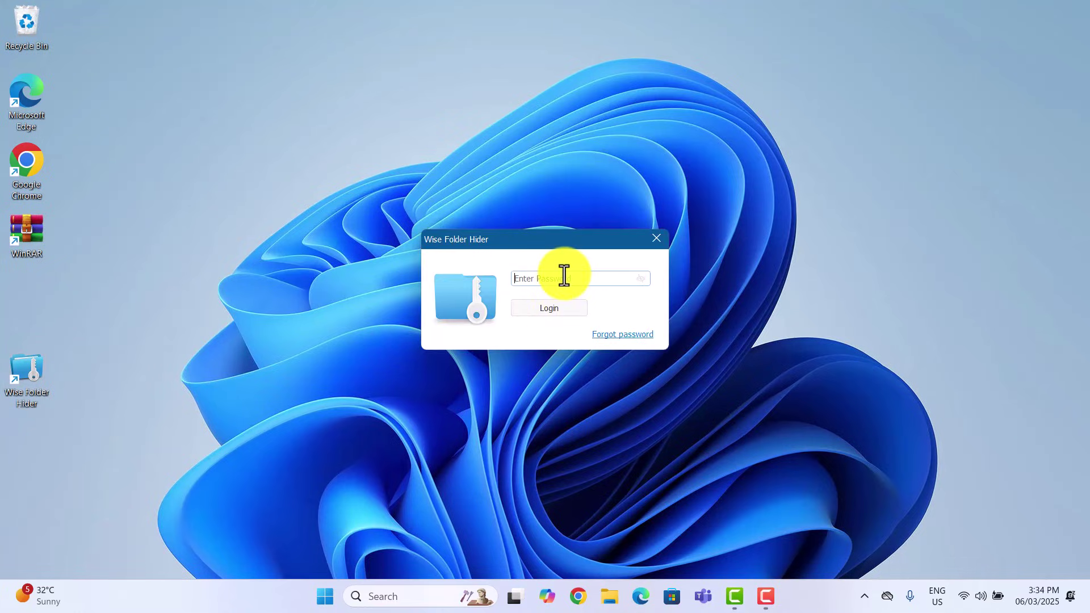
text(****)
key(Return)
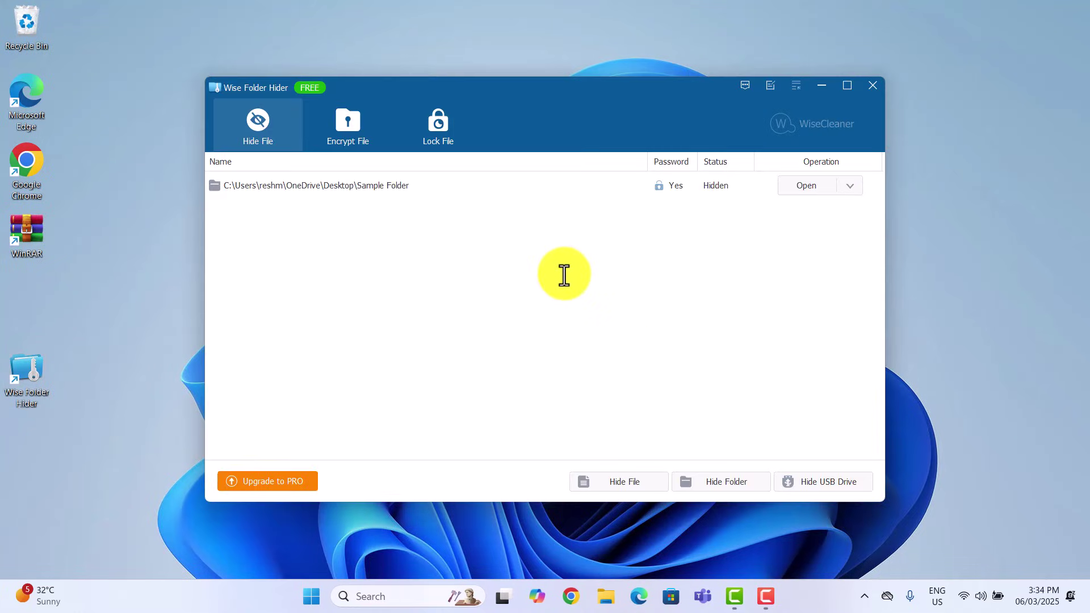
key(Return)
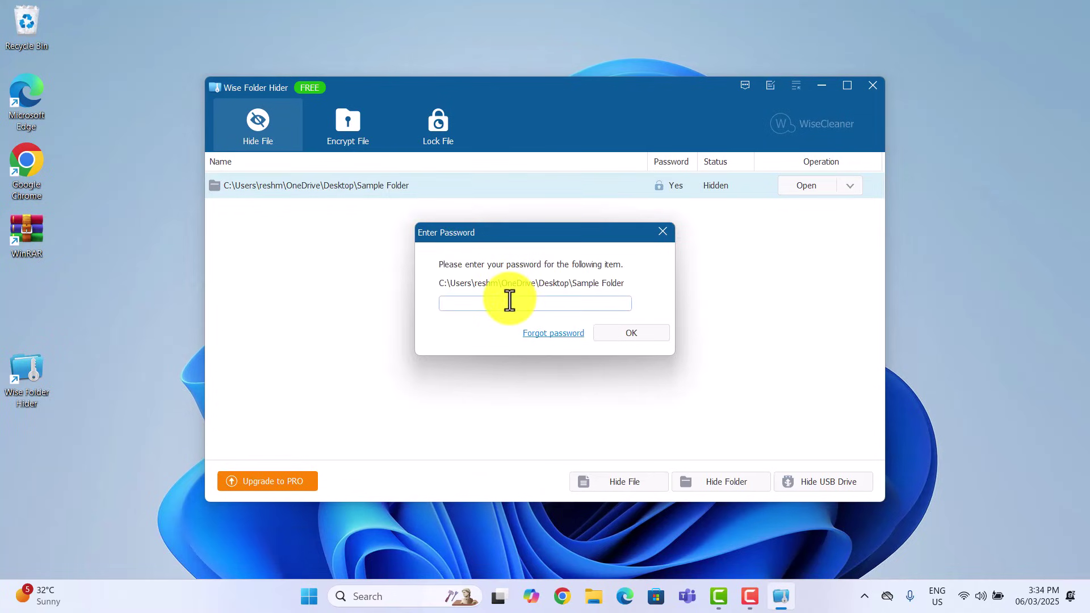
text(*****)
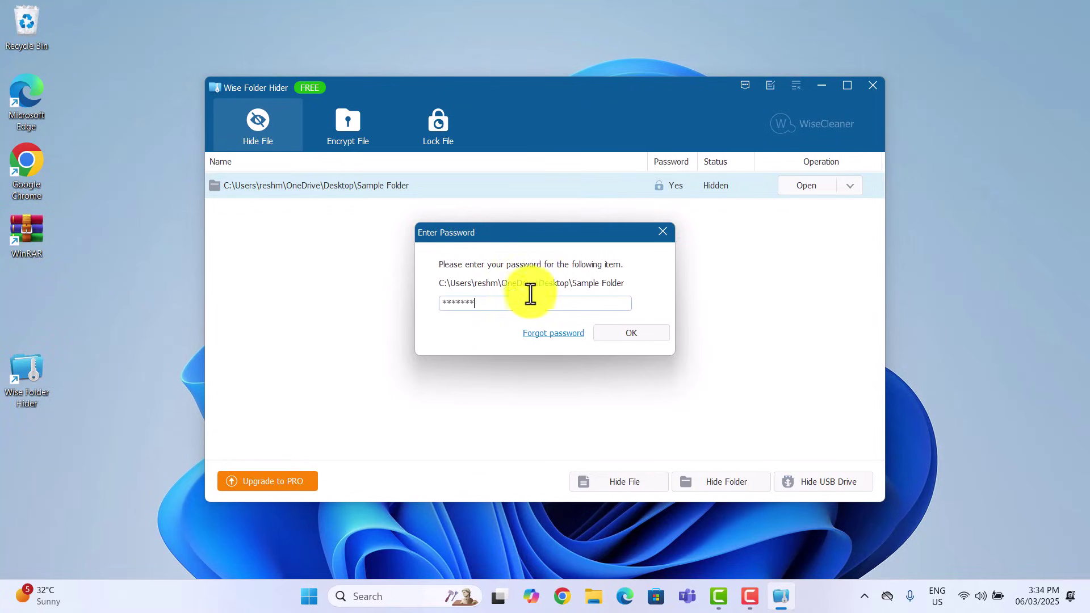
key(Return)
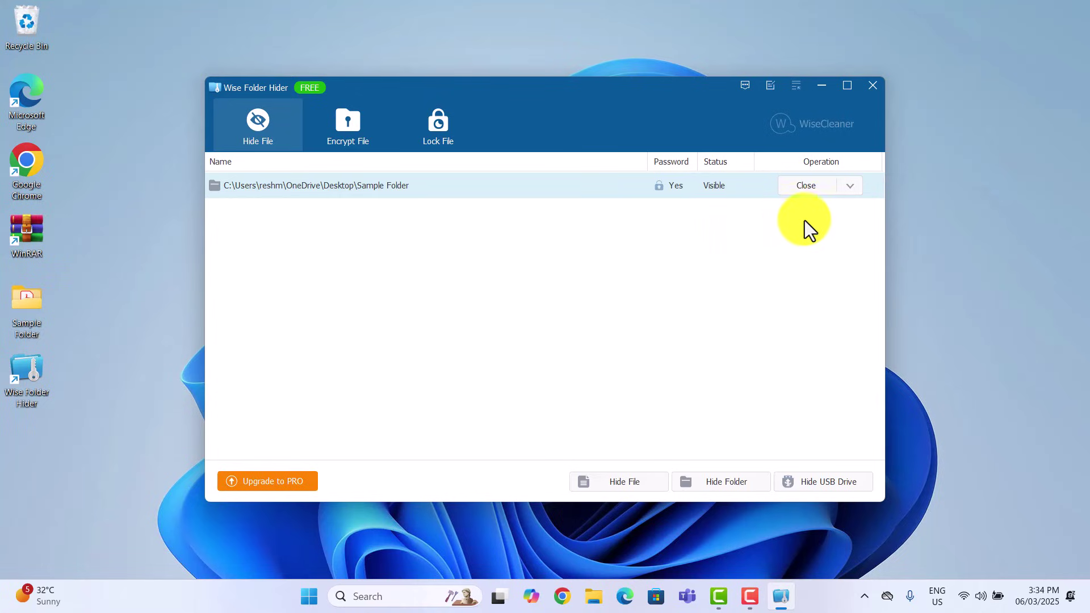
Step: Permanently unhide Sample Folder, leaving Wise Folder Hider's hidden list empty
click(851, 190)
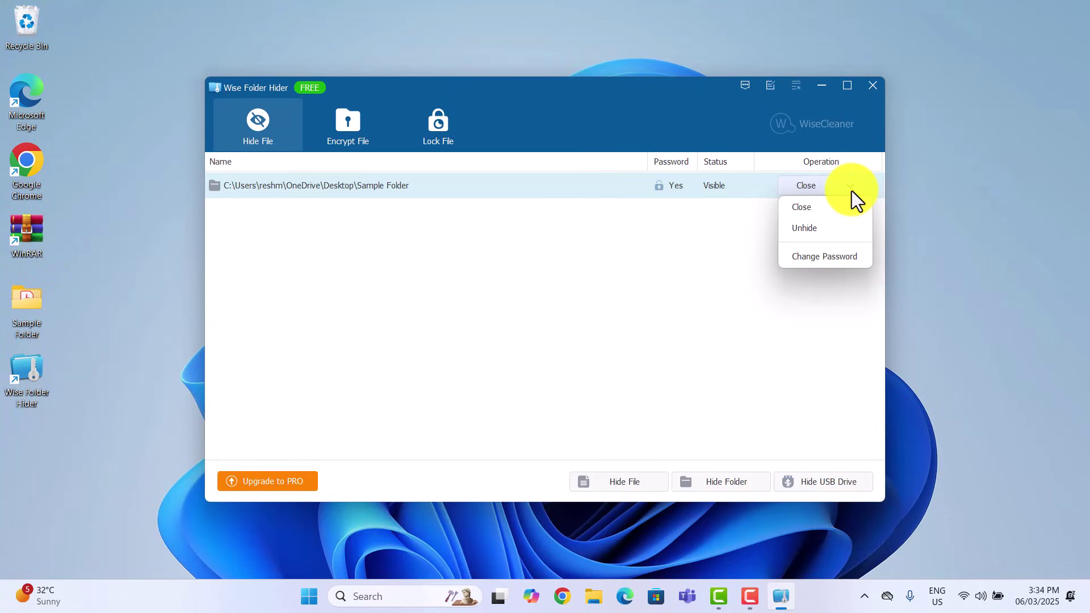
click(809, 228)
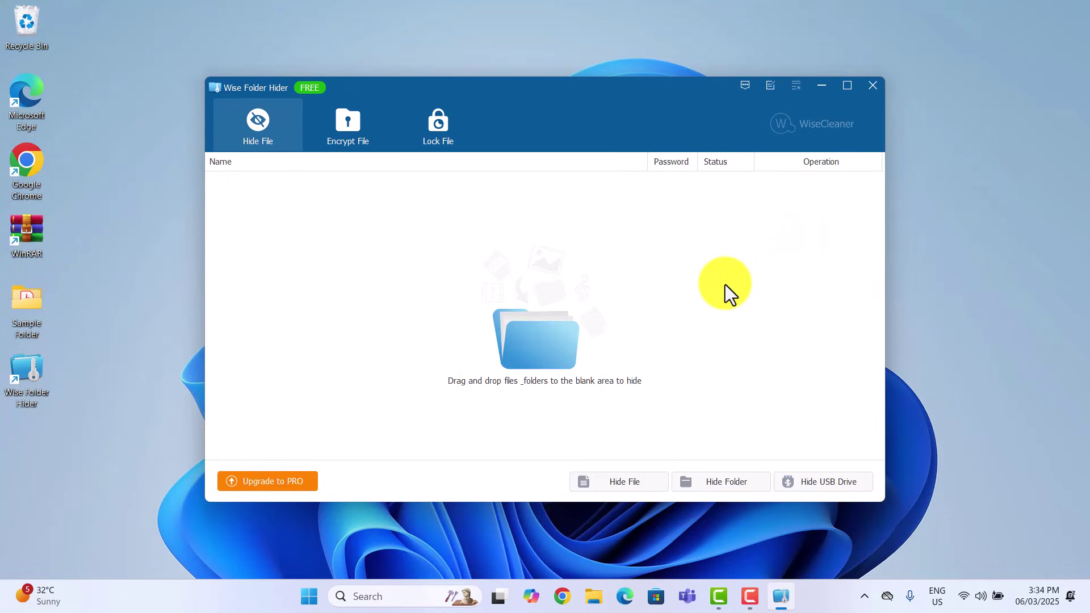
click(107, 327)
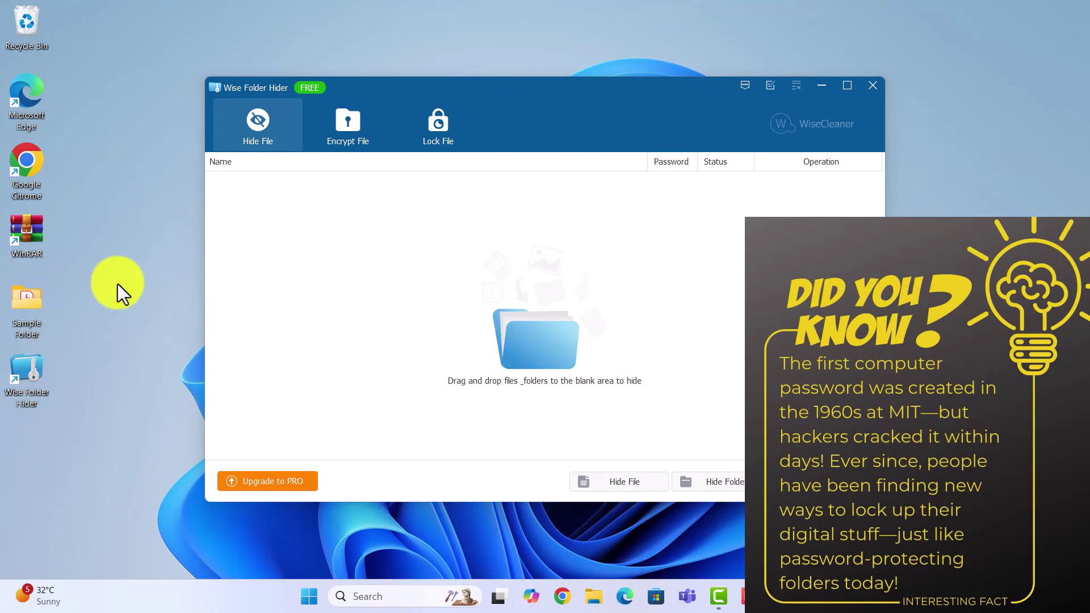
Step: Close the Wise Folder Hider window, leaving Sample Folder visible and unprotected on the desktop
click(873, 87)
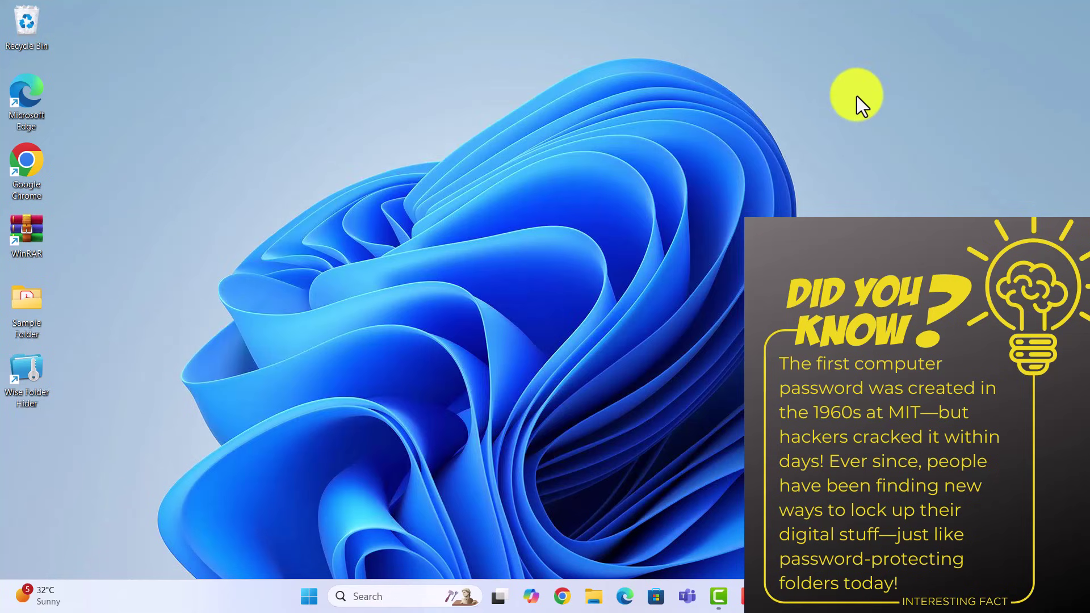